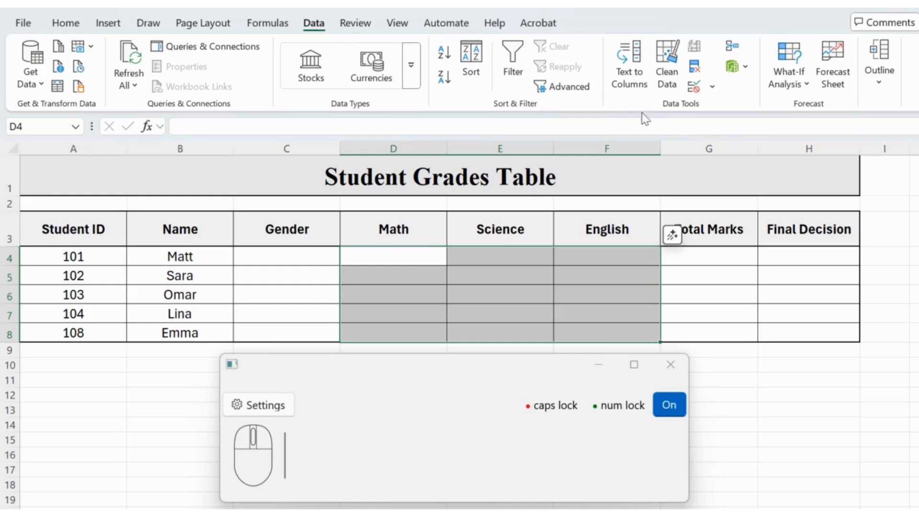
# Step: Open data validation for the selected Math, Science and English cells D4:F8 and allow only whole numbers
pyautogui.click(693, 87)
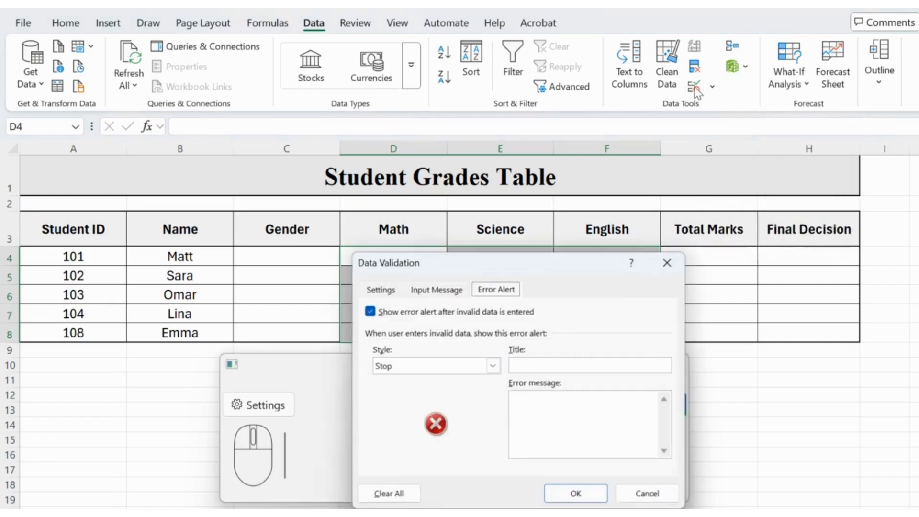
pyautogui.moveTo(508, 268); pyautogui.dragTo(718, 64)
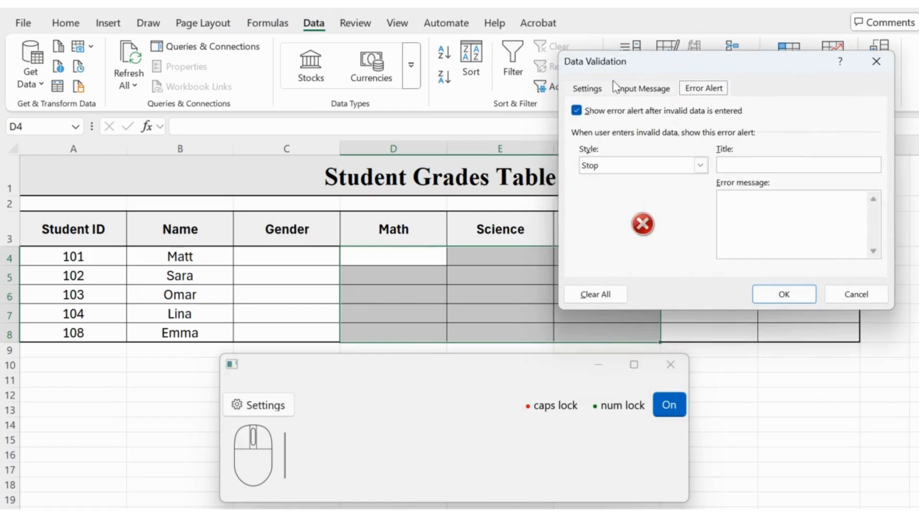
pyautogui.click(593, 89)
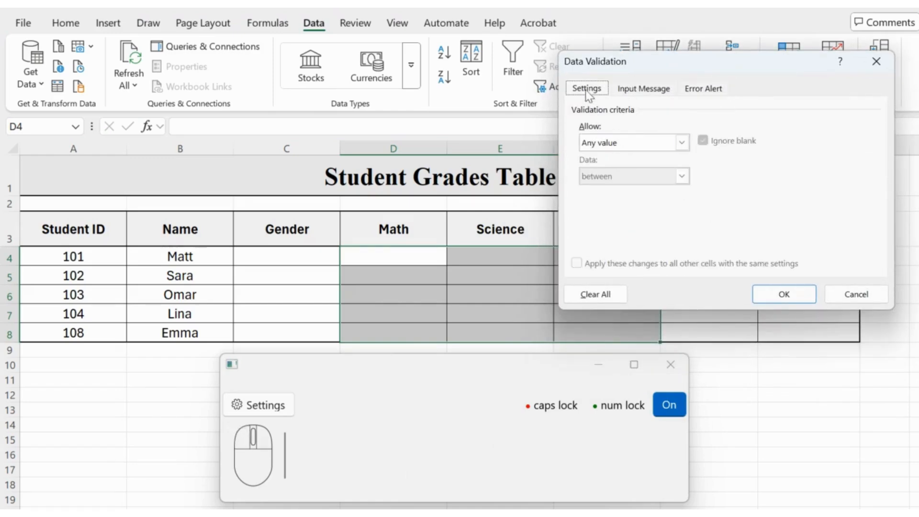
pyautogui.click(652, 144)
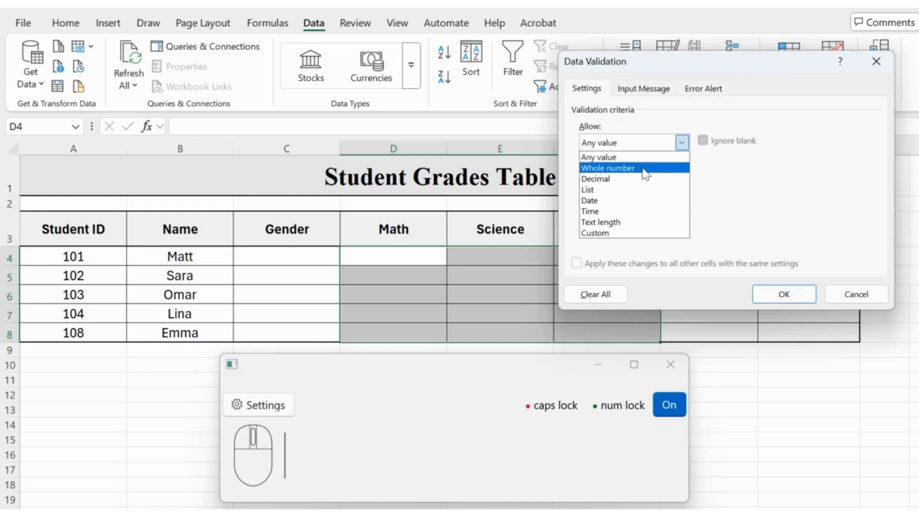
pyautogui.click(646, 168)
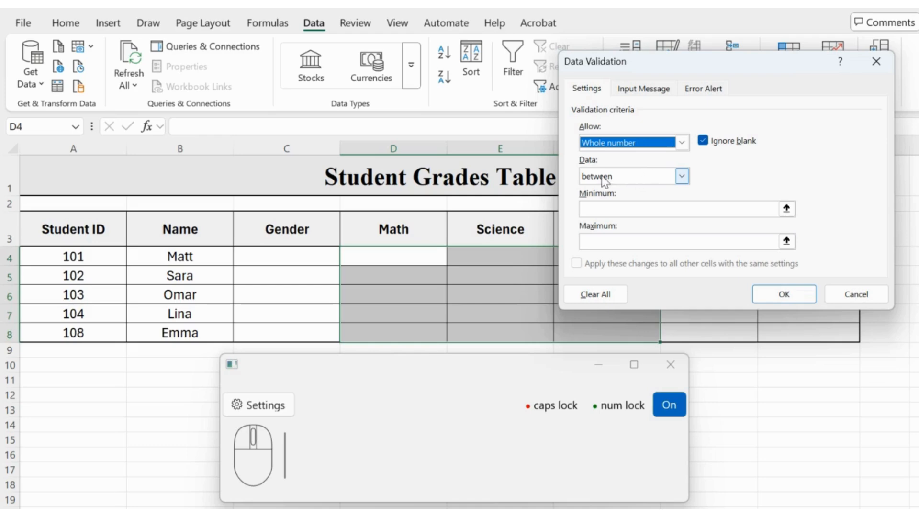
# Step: Restrict the whole-number rule to values between a minimum of 0 and a maximum of 100
pyautogui.click(605, 180)
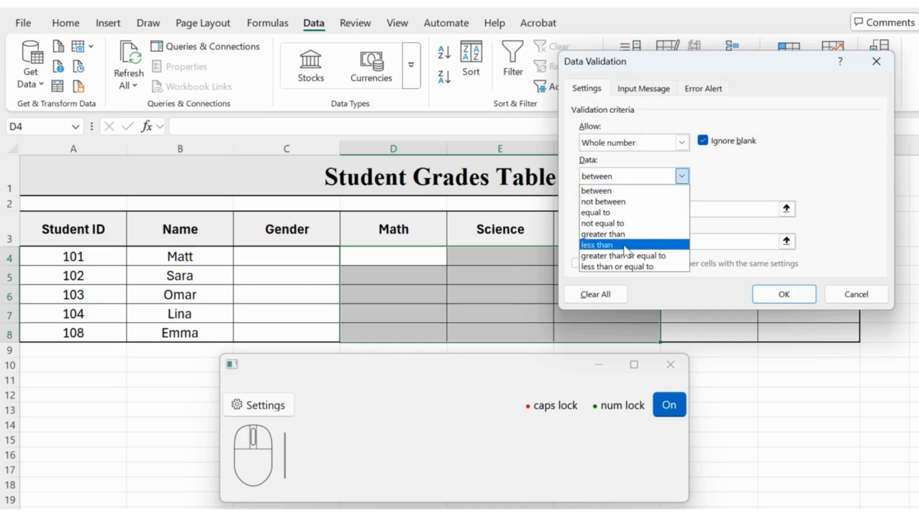
pyautogui.click(621, 193)
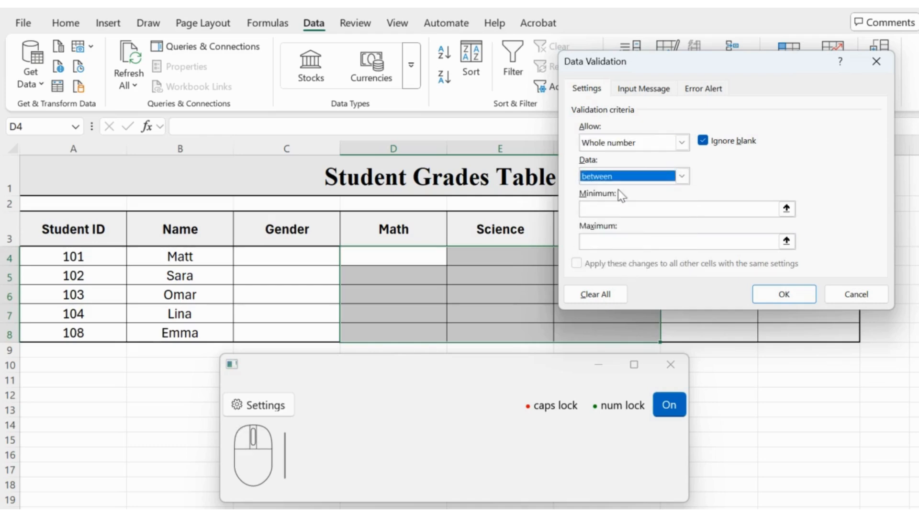
pyautogui.click(613, 206)
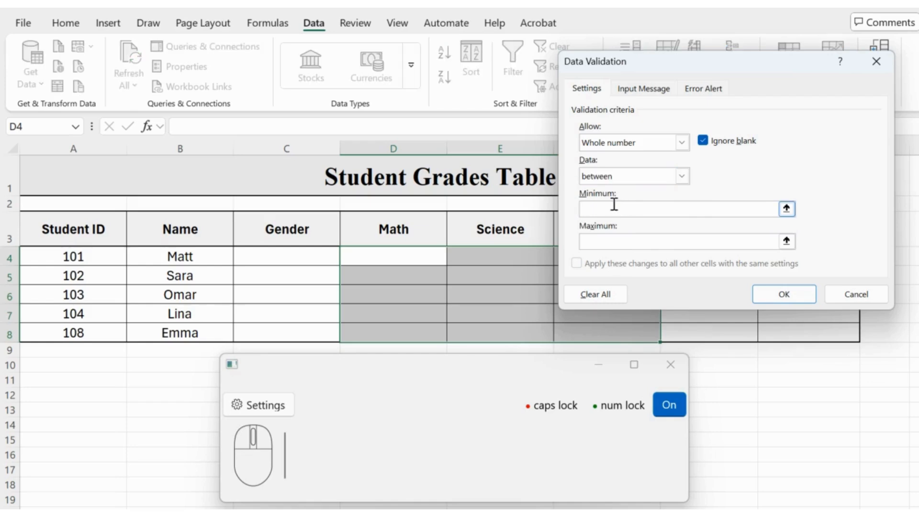
pyautogui.write('0')
pyautogui.click(602, 240)
pyautogui.write('100')
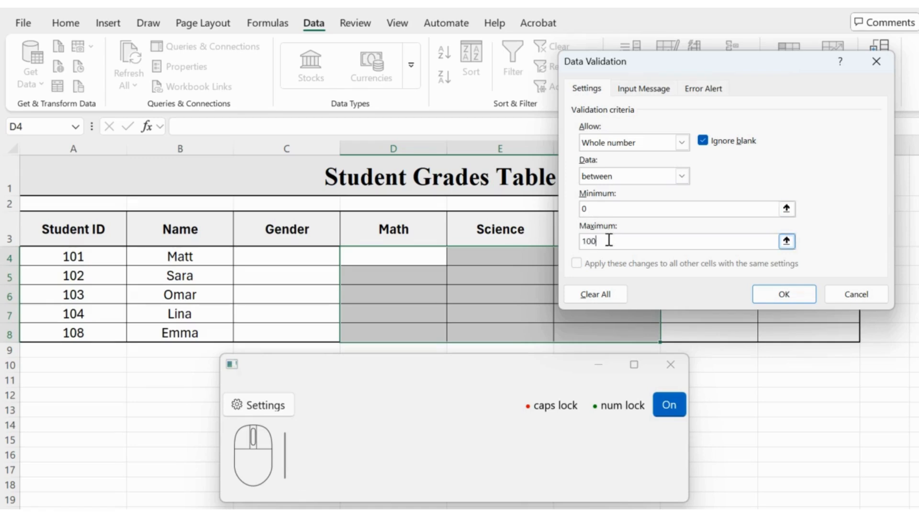
# Step: Add an input message titled "Info" with the text "Enter numbers between 0 and 100"
pyautogui.click(641, 94)
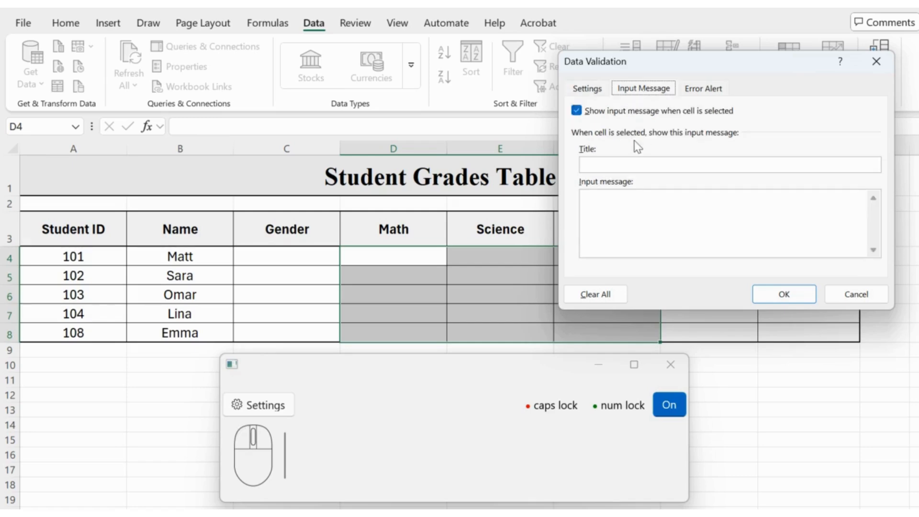
pyautogui.click(631, 163)
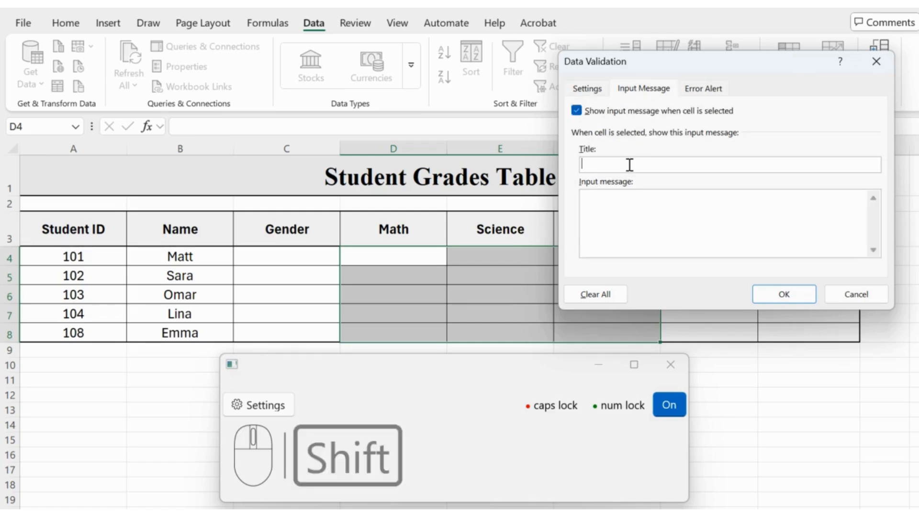
pyautogui.write('Info')
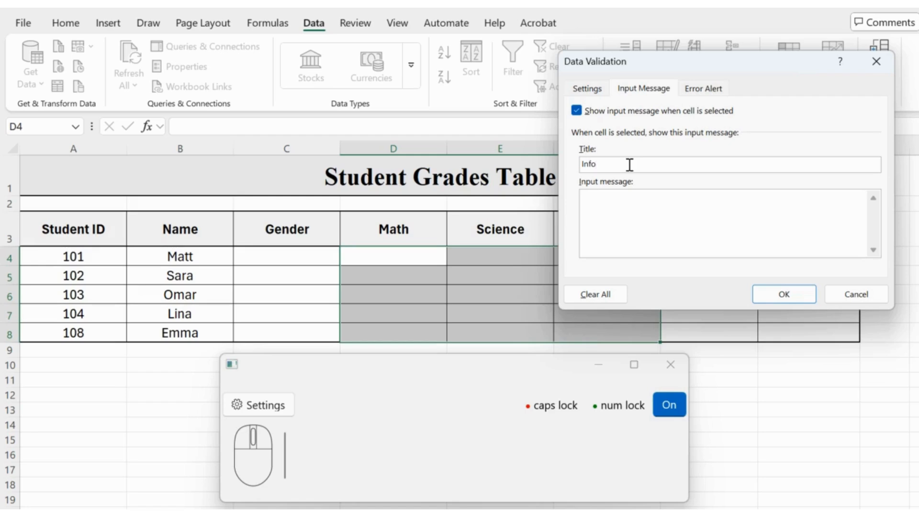
pyautogui.click(603, 204)
pyautogui.write('En')
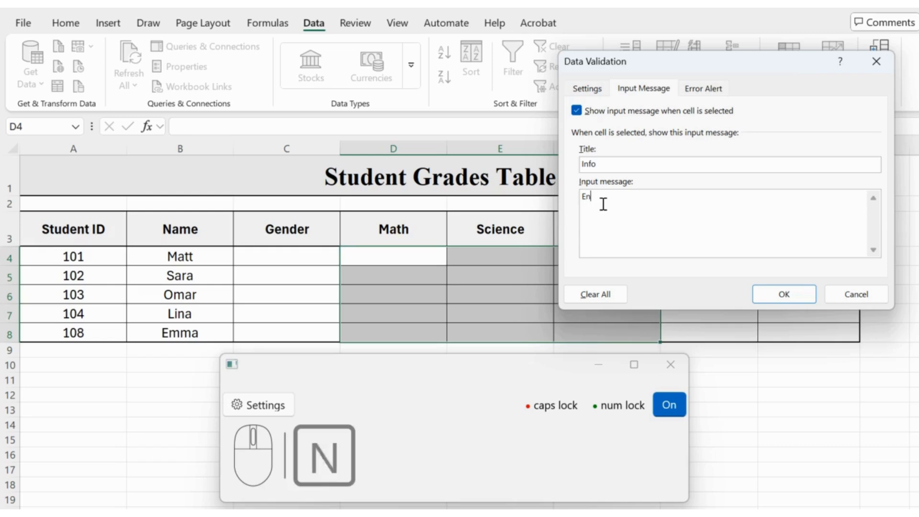
pyautogui.write('ter numbers betw')
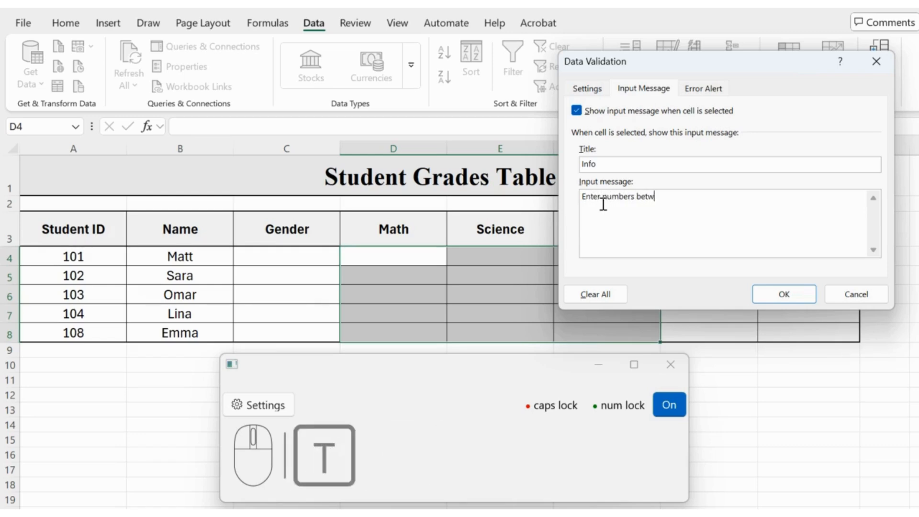
pyautogui.write('een 0')
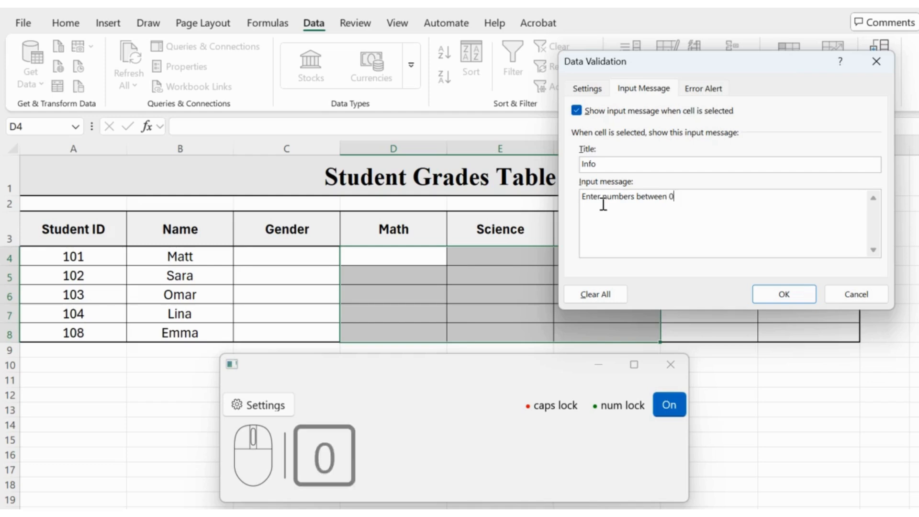
pyautogui.write(' and 100')
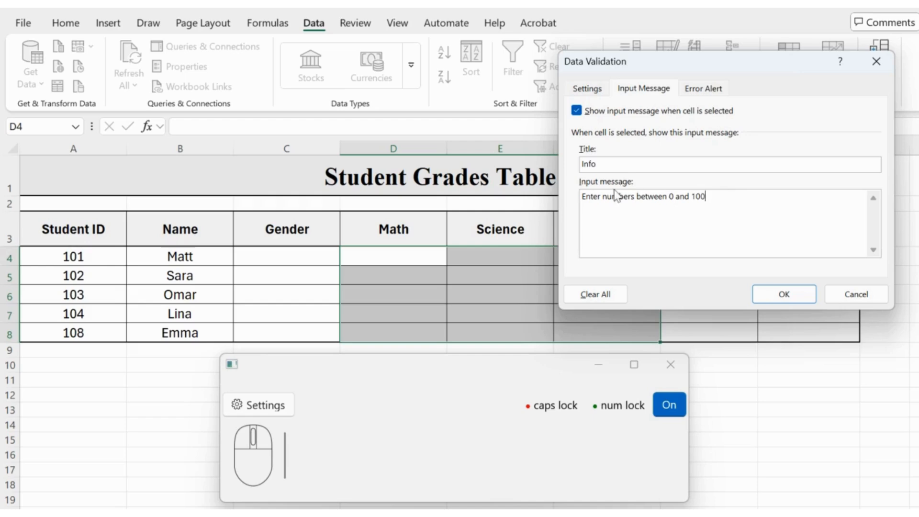
# Step: Set the error alert style to Stop and give it the title "Invalid Data Entry"
pyautogui.click(707, 91)
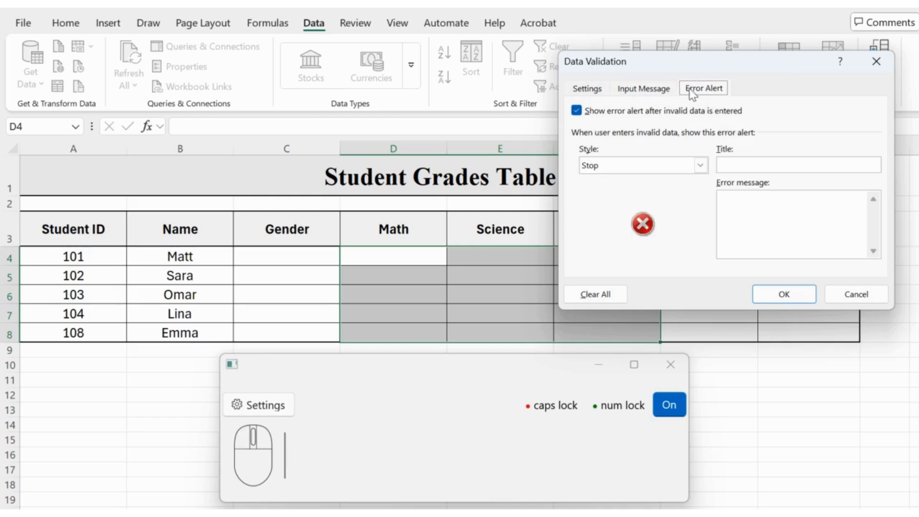
pyautogui.click(700, 165)
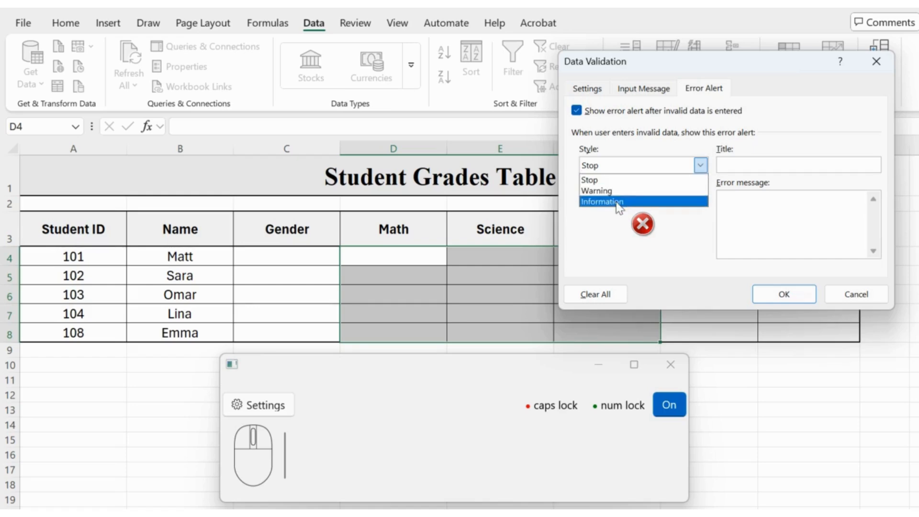
pyautogui.click(641, 180)
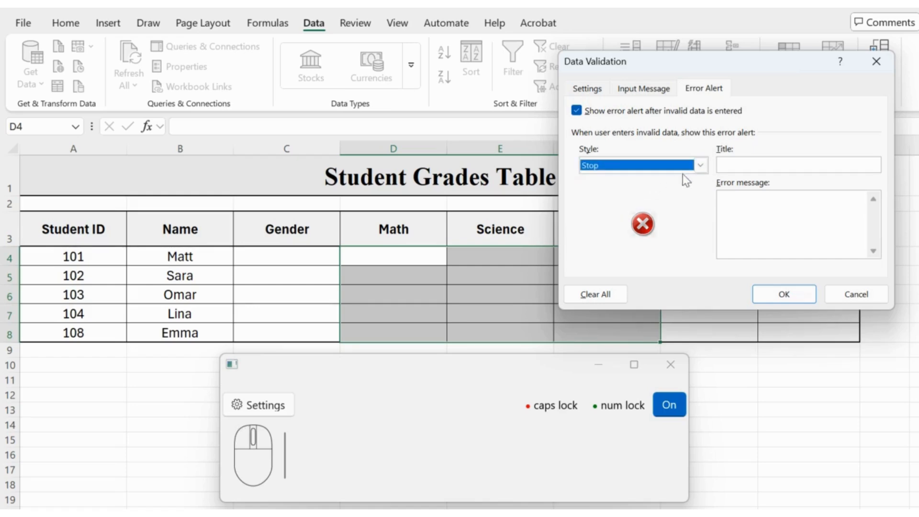
pyautogui.click(735, 163)
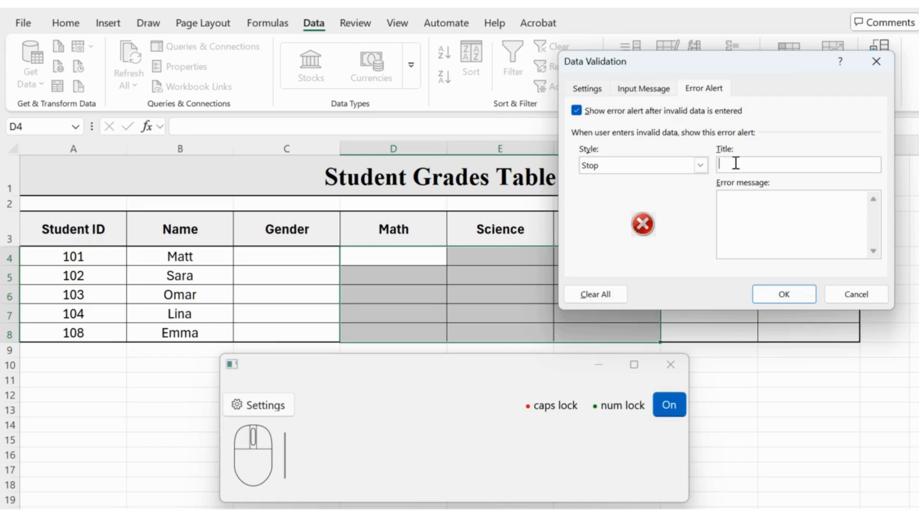
pyautogui.write('Inval')
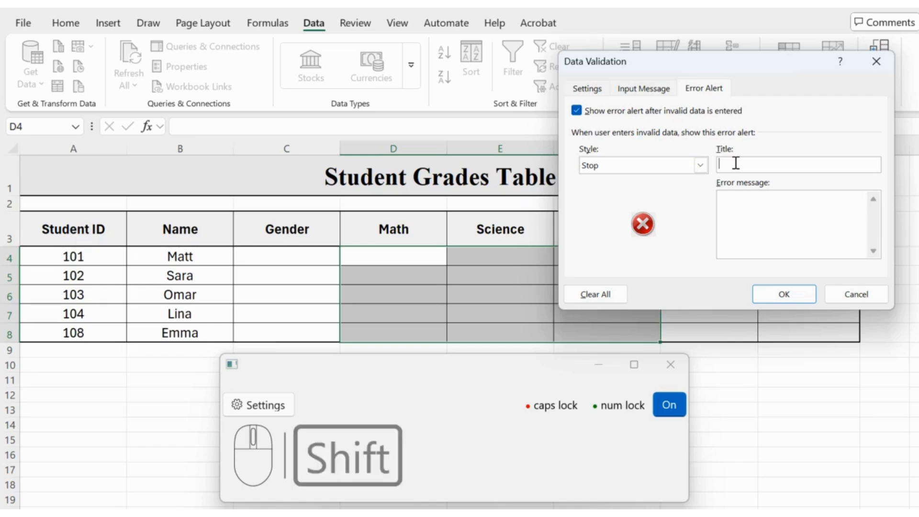
pyautogui.write('id ')
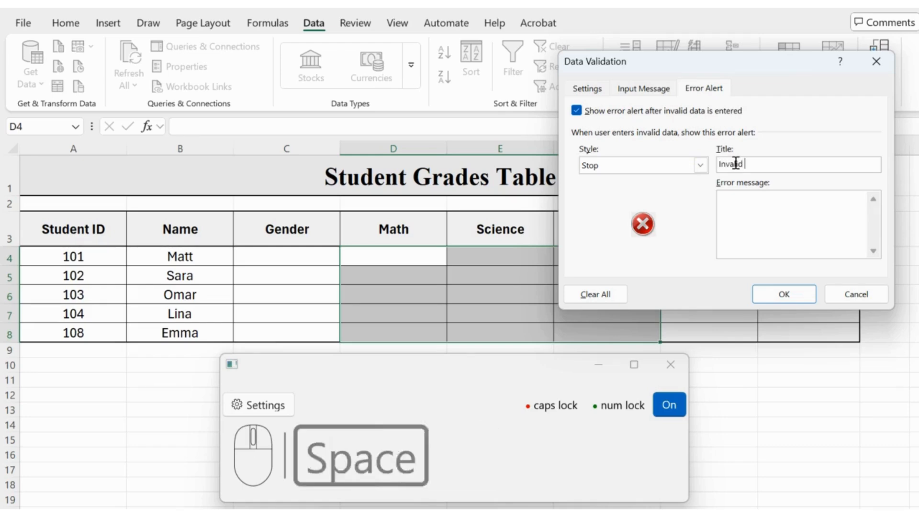
pyautogui.write('Data Entry')
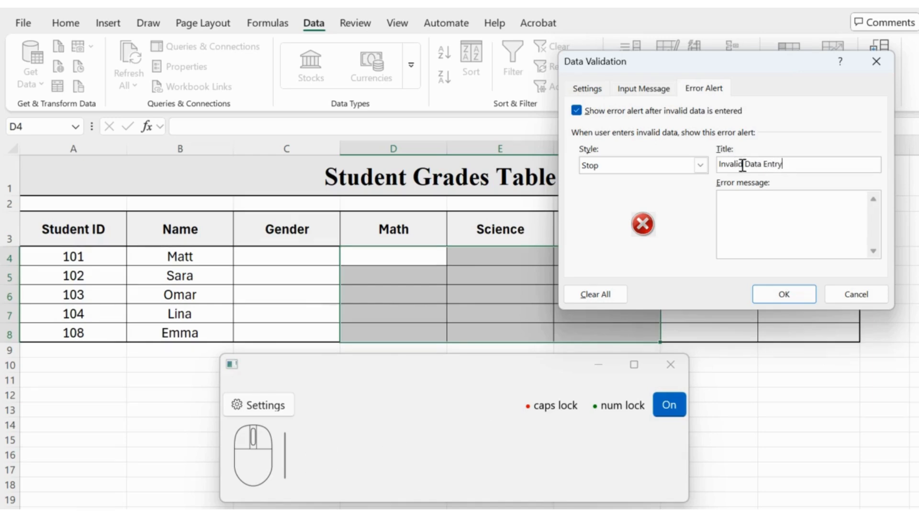
# Step: Enter the error message "Invalid data, enter data between 0 and 100" and apply the validation rule
pyautogui.click(761, 205)
pyautogui.press('shift')
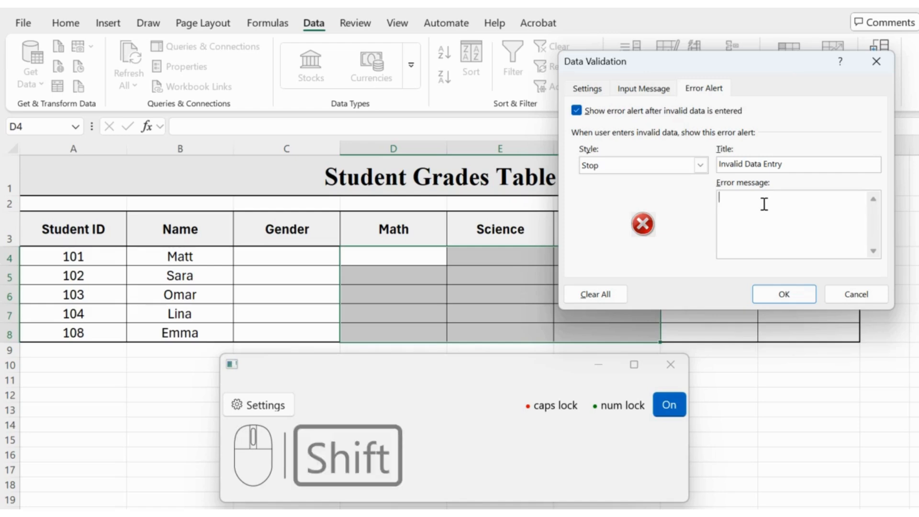
pyautogui.write('Inval')
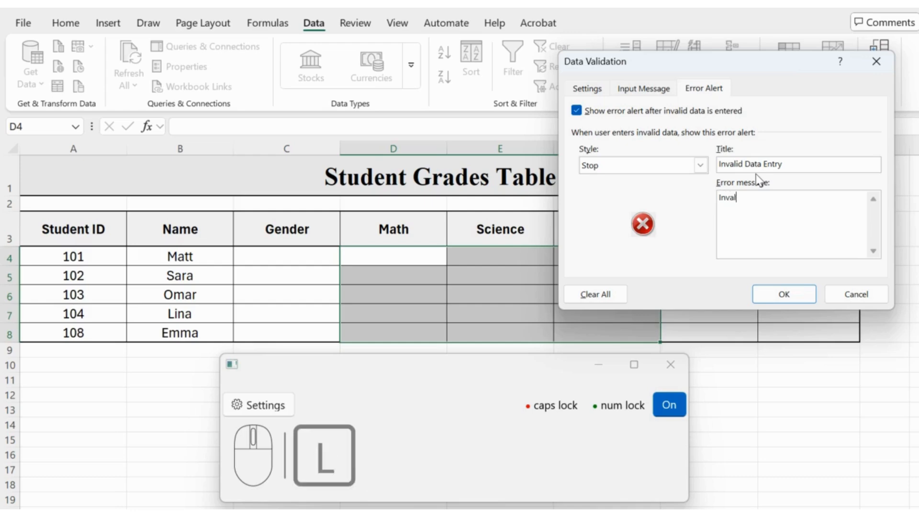
pyautogui.write('id dat')
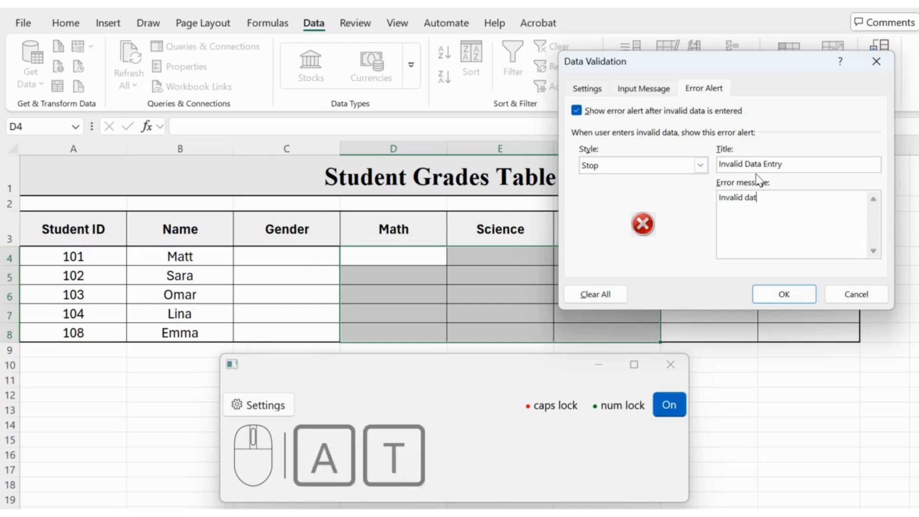
pyautogui.write('a, ')
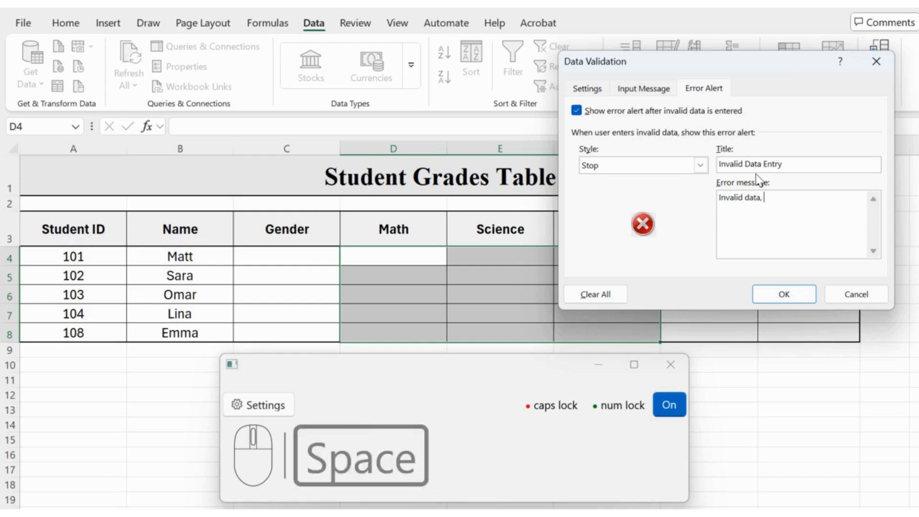
pyautogui.write('enter data')
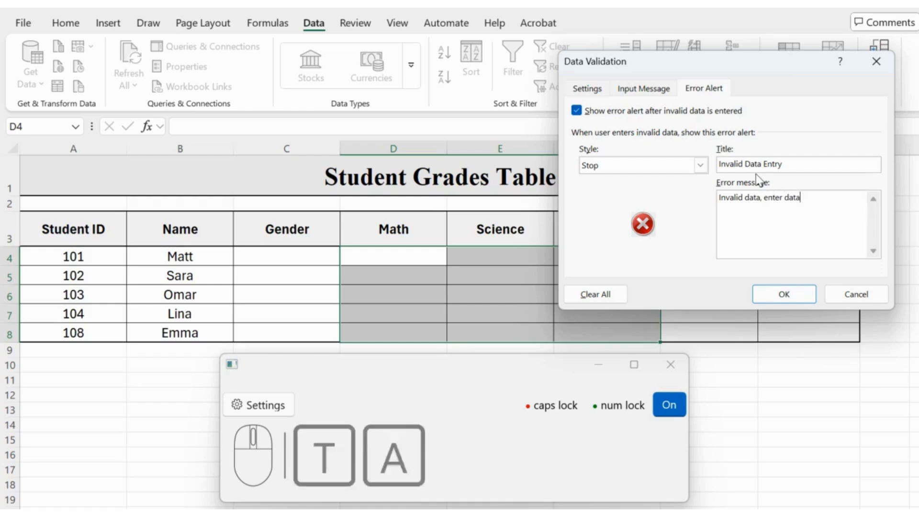
pyautogui.write(' between ')
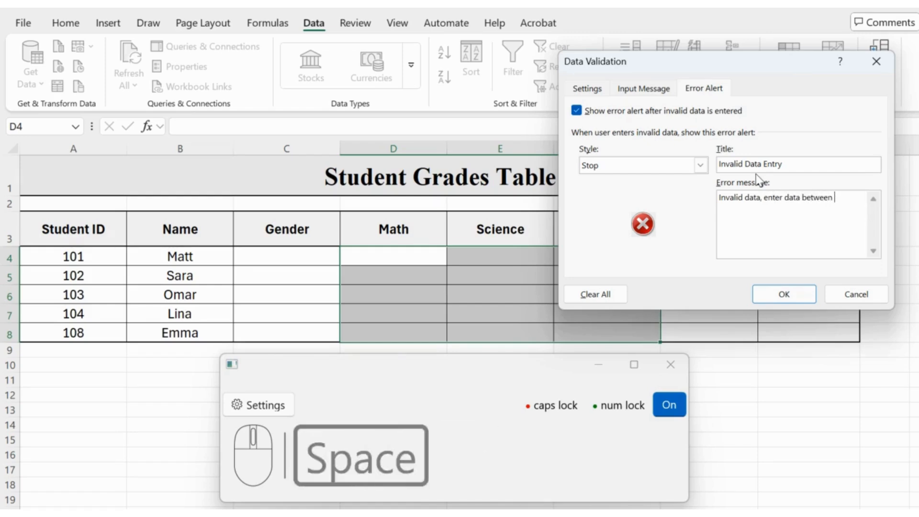
pyautogui.write('0 and 100')
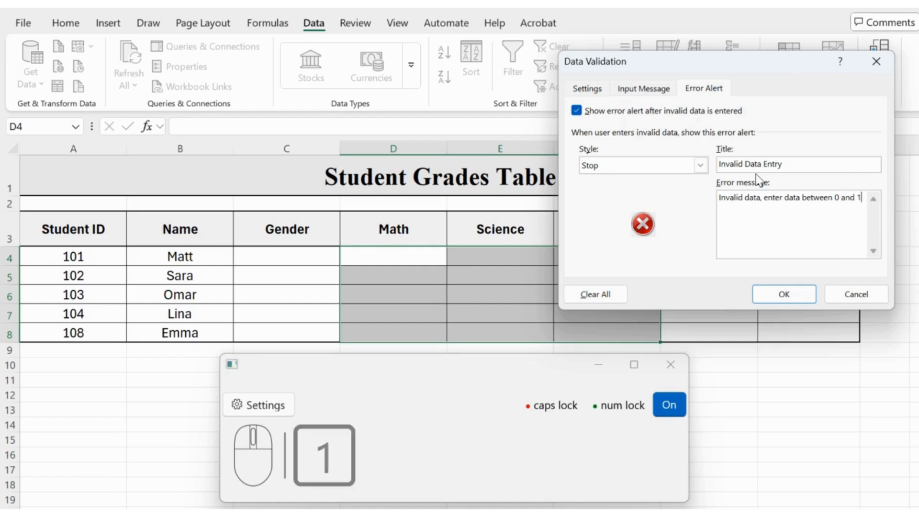
pyautogui.click(783, 293)
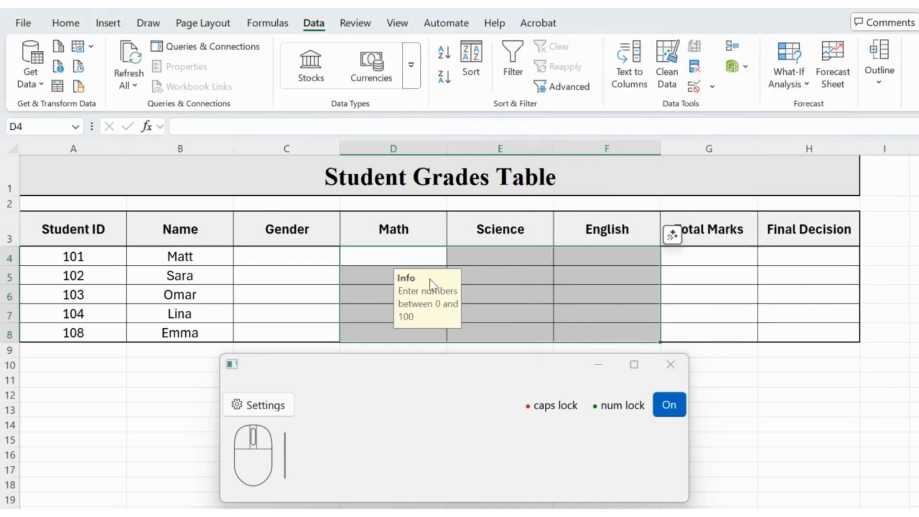
# Step: Check the input message on cells D5 and E5 by selecting them in turn, ending on empty cell B11
pyautogui.click(156, 372)
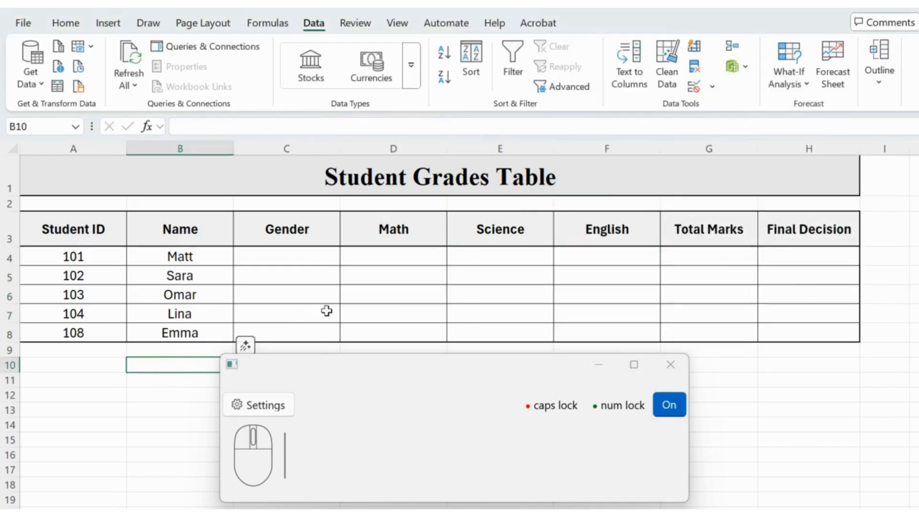
pyautogui.click(402, 271)
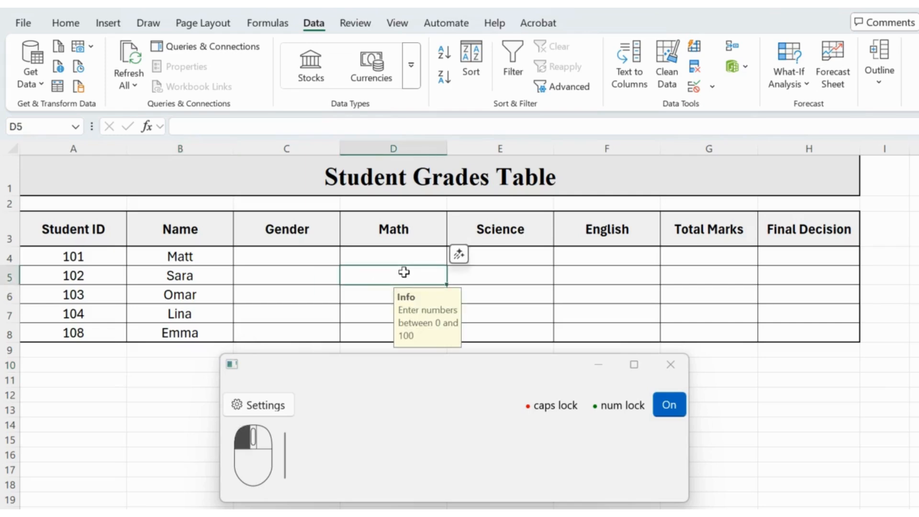
pyautogui.click(160, 379)
pyautogui.click(508, 277)
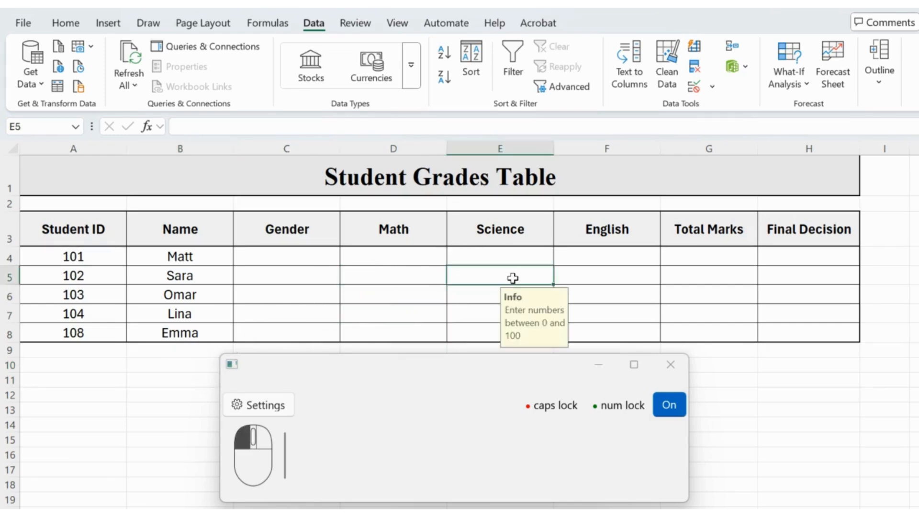
pyautogui.click(169, 386)
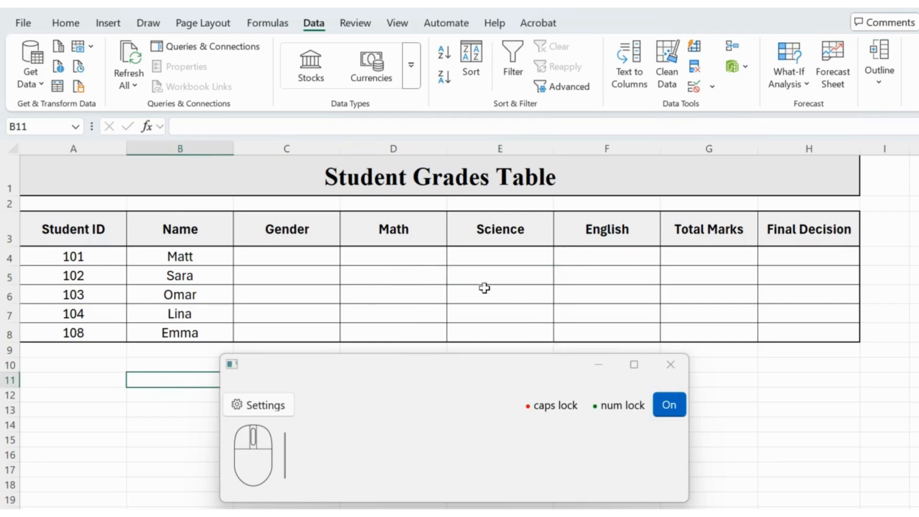
# Step: Test the validation rule by entering 140 in Math cell D4, and retry the entry with 30
pyautogui.click(598, 271)
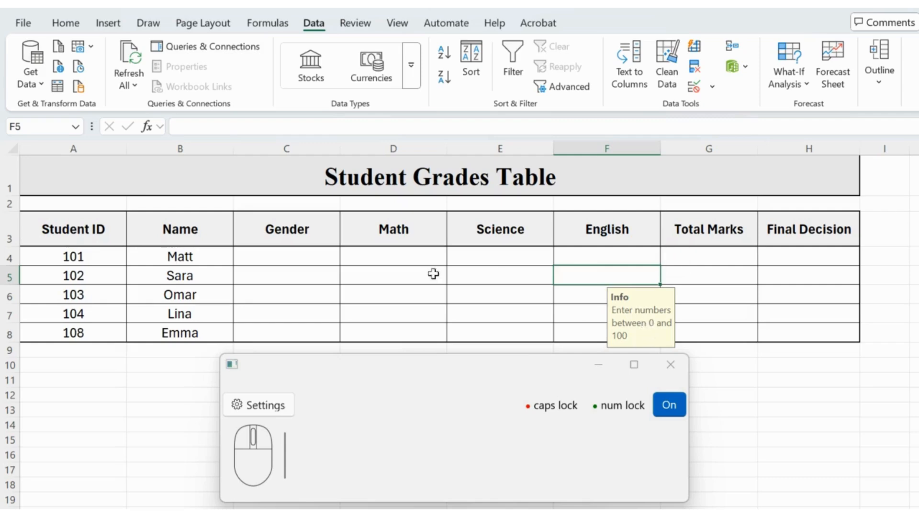
pyautogui.click(391, 257)
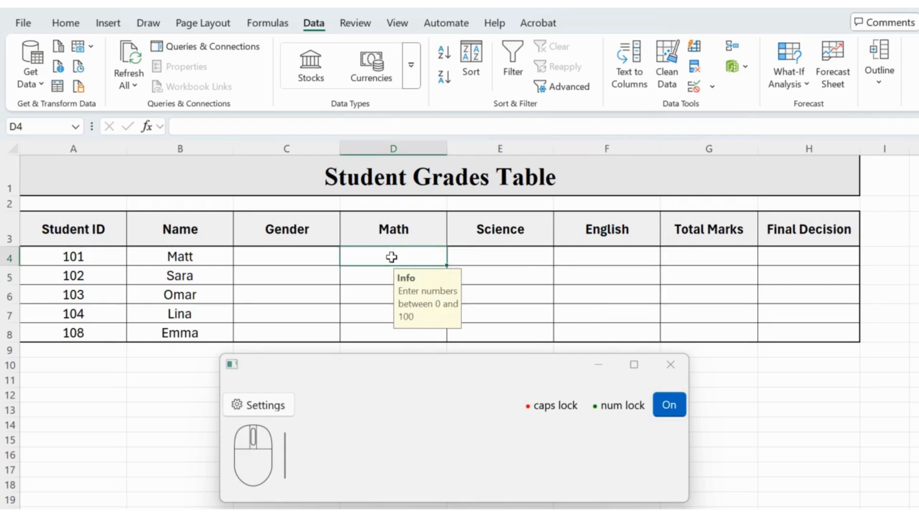
pyautogui.write('140')
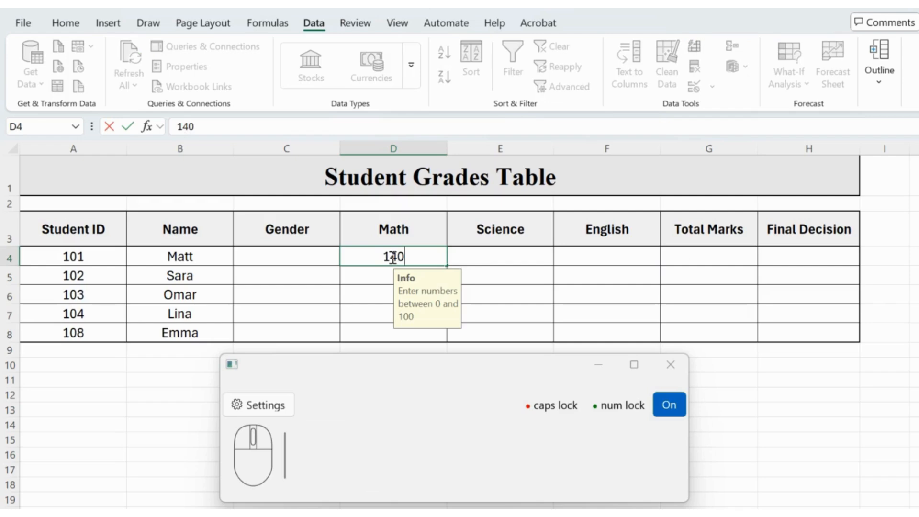
pyautogui.press('Return')
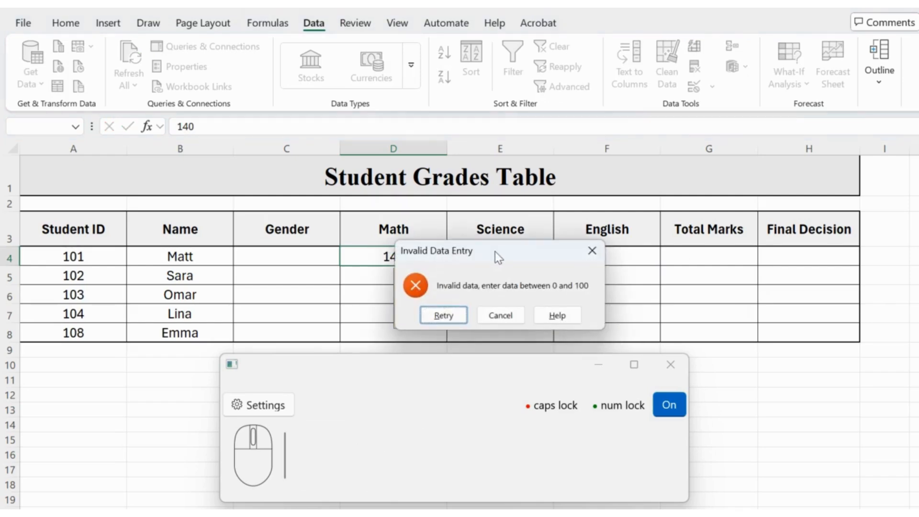
pyautogui.moveTo(495, 251); pyautogui.dragTo(554, 255)
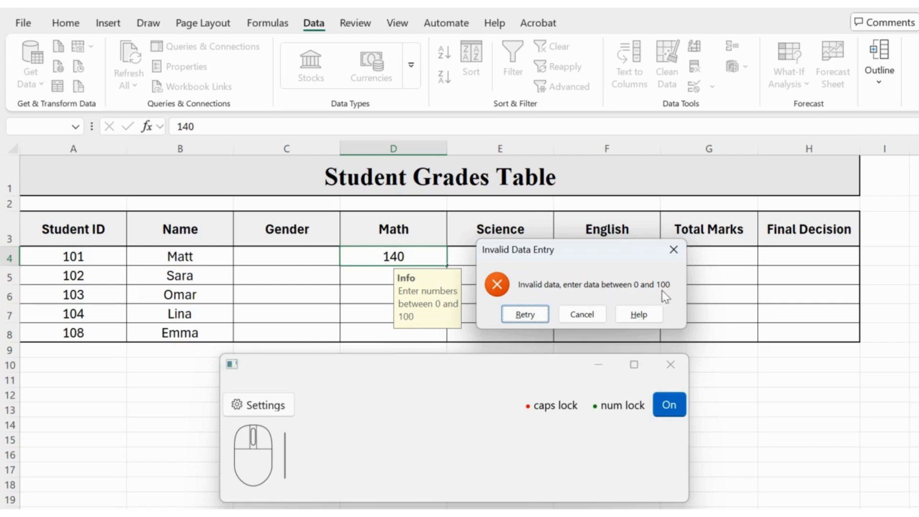
pyautogui.click(537, 316)
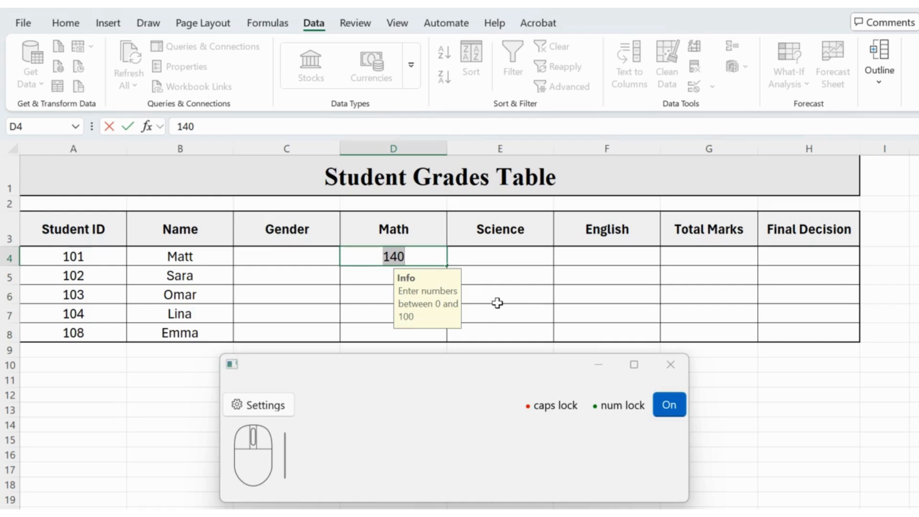
pyautogui.write('30')
pyautogui.press('Return')
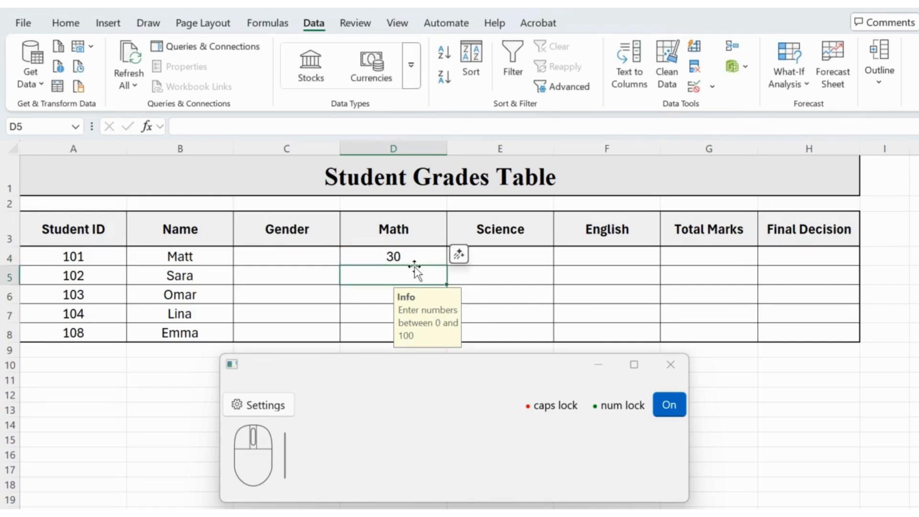
# Step: Try to enter 200 in Math cell D5 and cancel the entry
pyautogui.write('200')
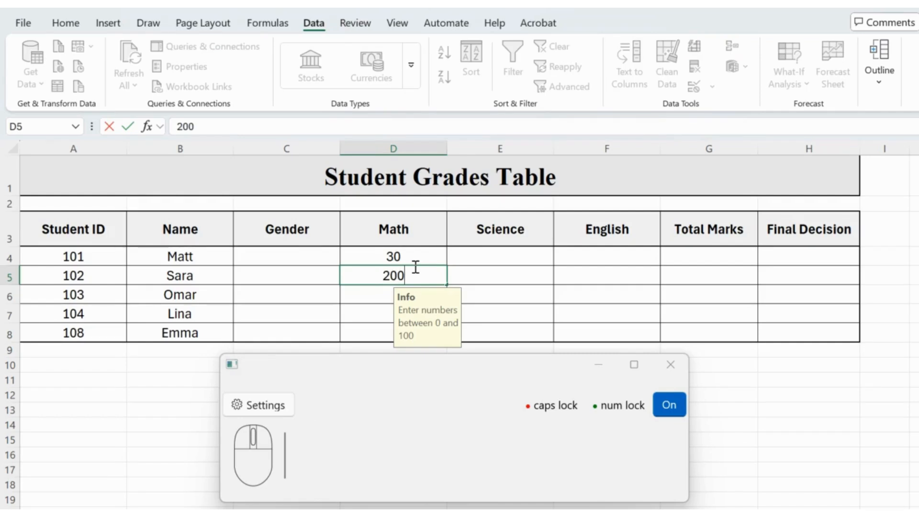
pyautogui.press('Return')
pyautogui.moveTo(493, 252); pyautogui.dragTo(573, 252)
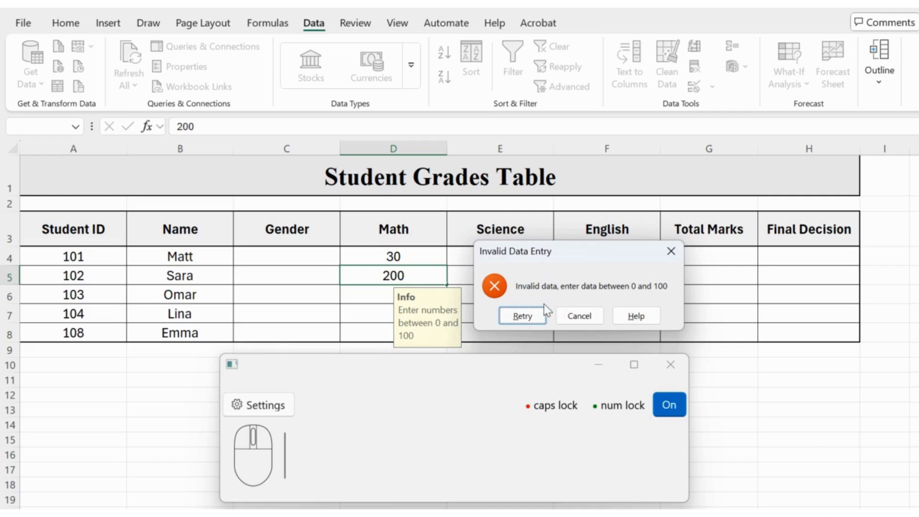
pyautogui.click(580, 316)
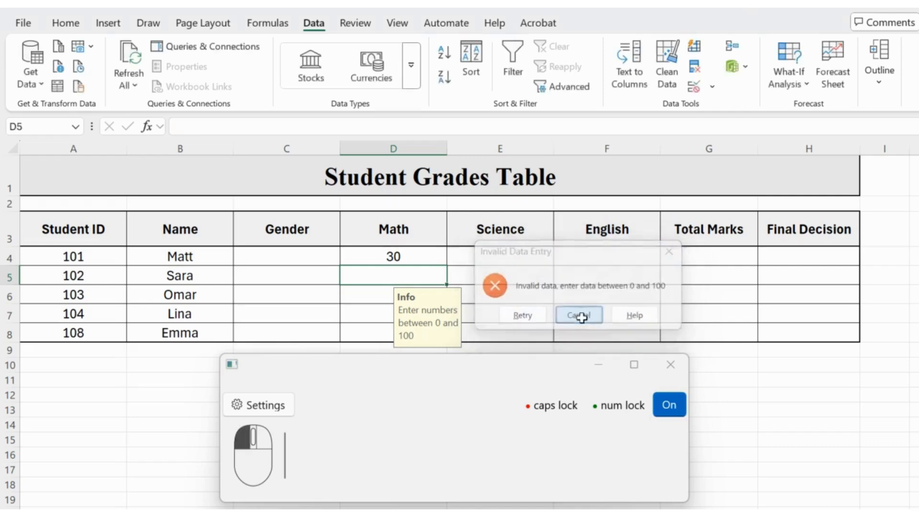
# Step: Test Math cell D5 with the text "asdlksdsadsj", and retry the entry with 100
pyautogui.write('asdlksdsadsj')
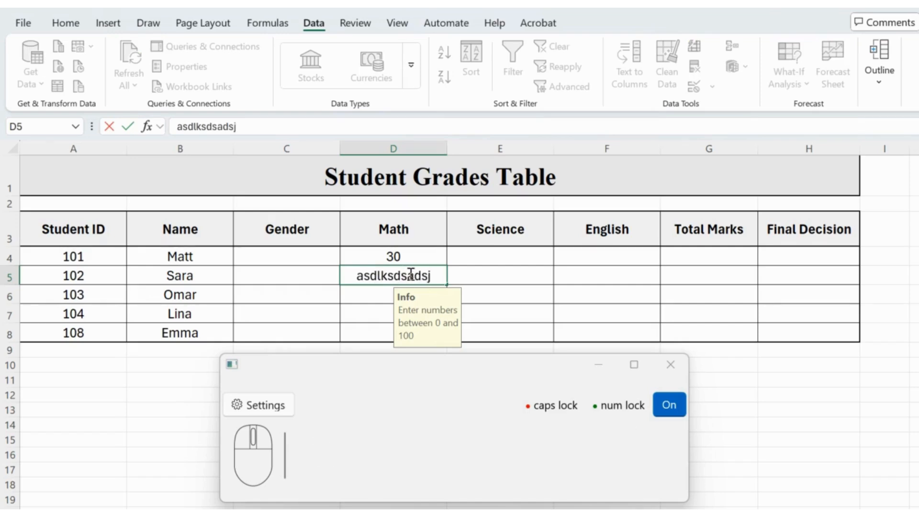
pyautogui.press('Return')
pyautogui.moveTo(470, 259); pyautogui.dragTo(550, 249)
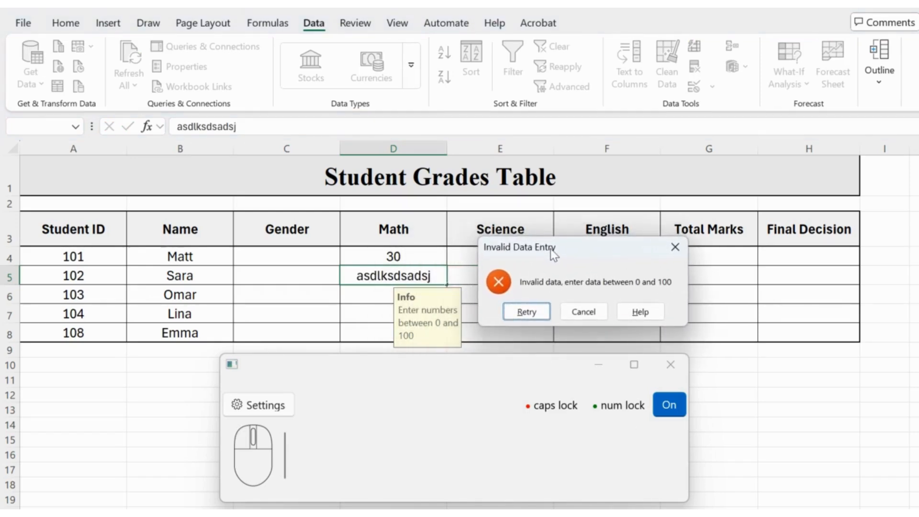
pyautogui.click(537, 313)
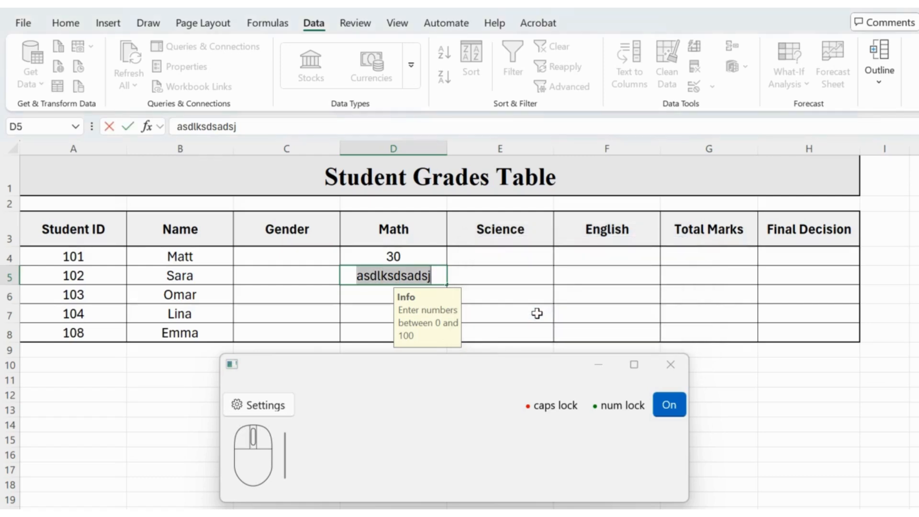
pyautogui.write('100')
pyautogui.press('Return')
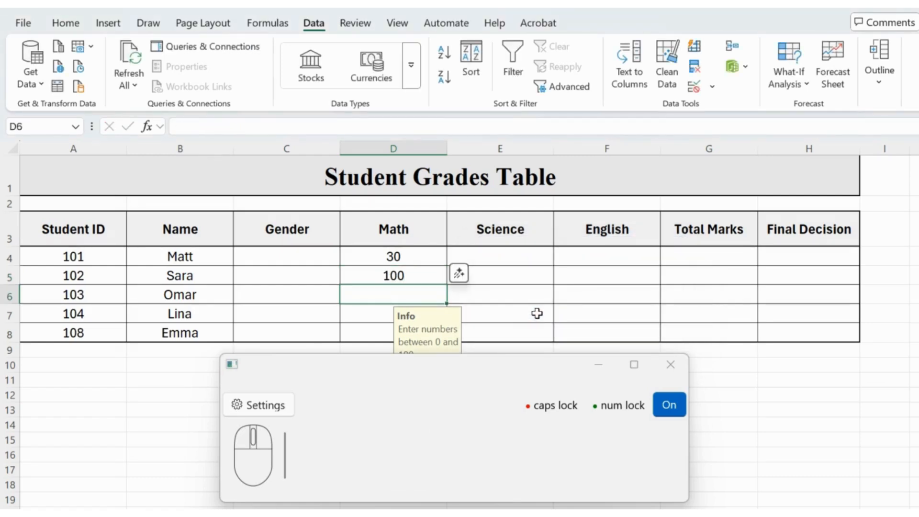
# Step: Enter 20 as the English mark for student 103 in cell F6
pyautogui.click(600, 298)
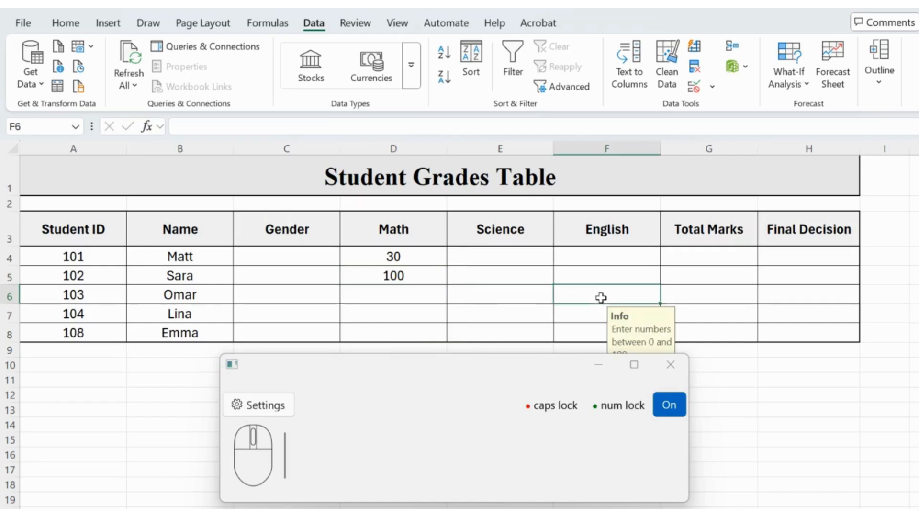
pyautogui.write('20')
pyautogui.press('Return')
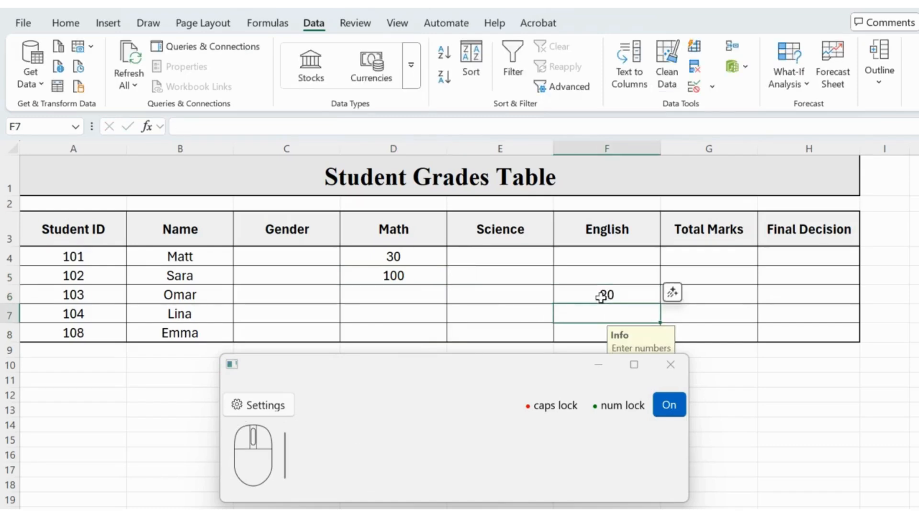
# Step: Test Science cell E6 with the mark 444, and retry the entry with 56
pyautogui.click(498, 288)
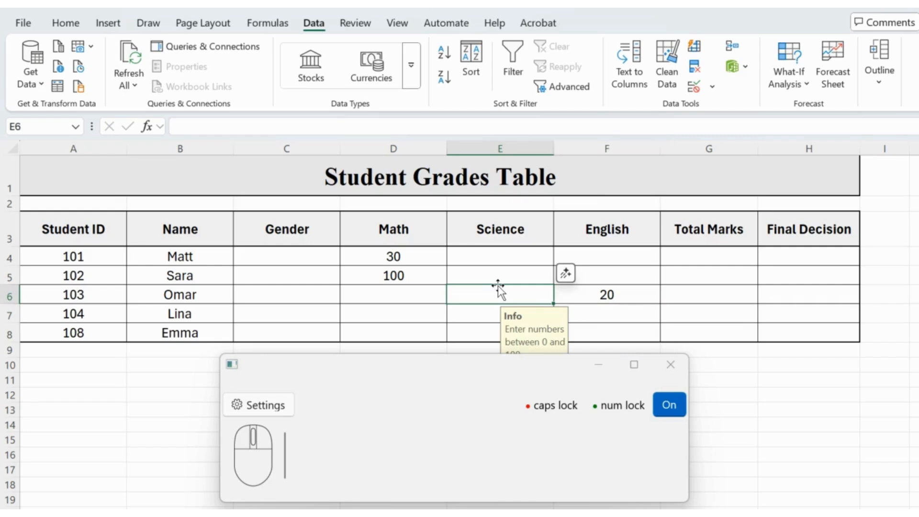
pyautogui.write('444')
pyautogui.press('Return')
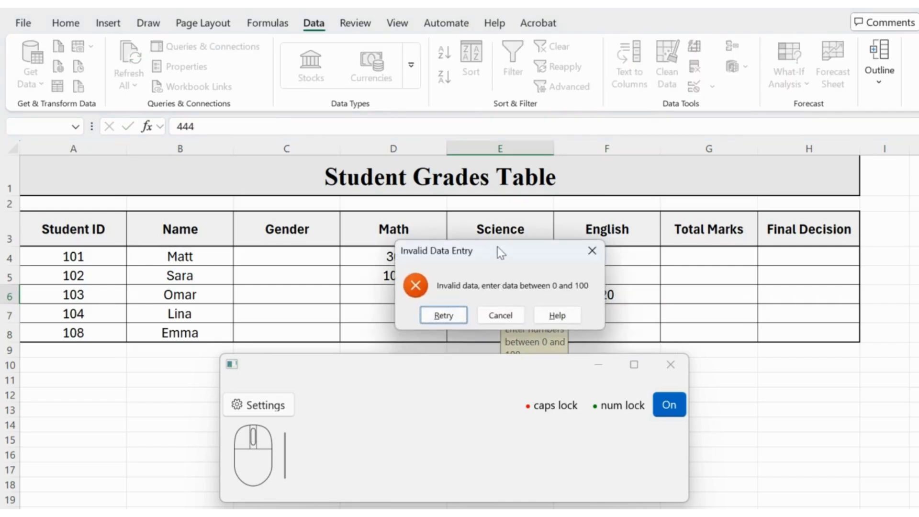
pyautogui.moveTo(498, 246); pyautogui.dragTo(622, 194)
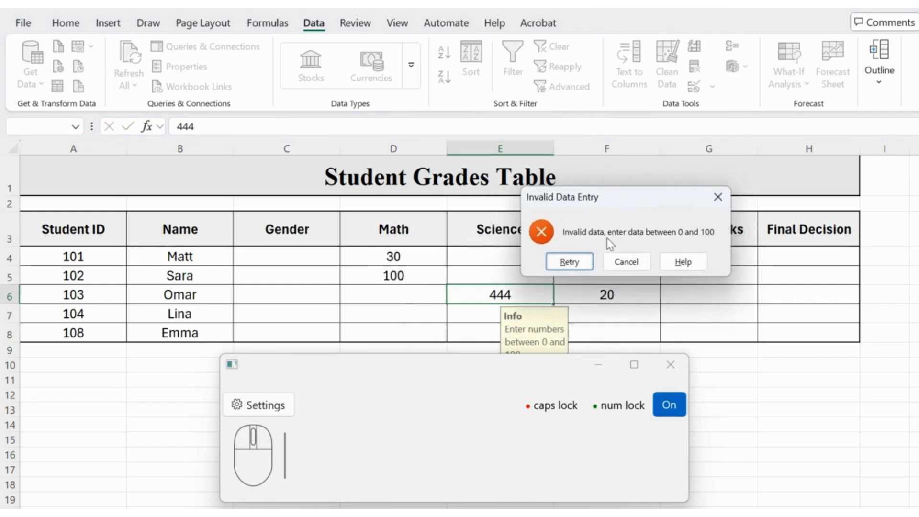
pyautogui.click(585, 259)
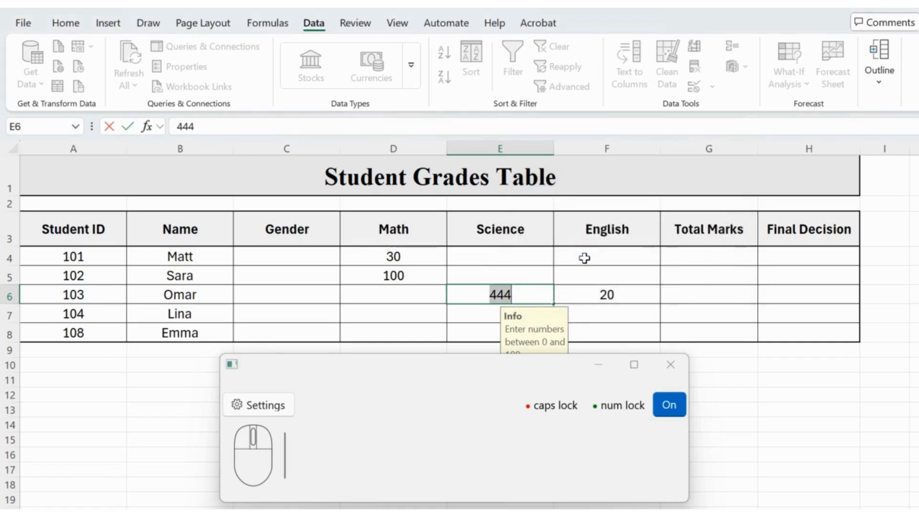
pyautogui.write('56')
pyautogui.press('Return')
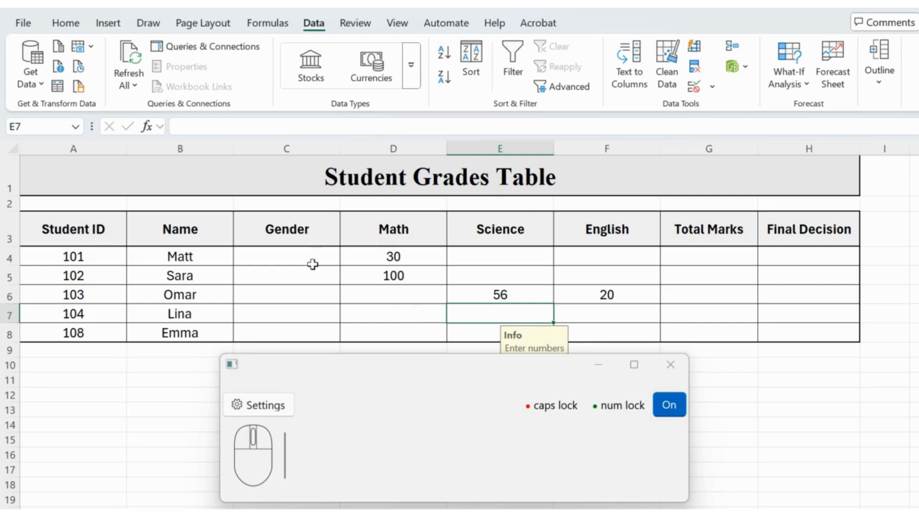
# Step: Start a data validation rule for the Gender cells C4:C8 and set it to allow List entries
pyautogui.click(290, 257)
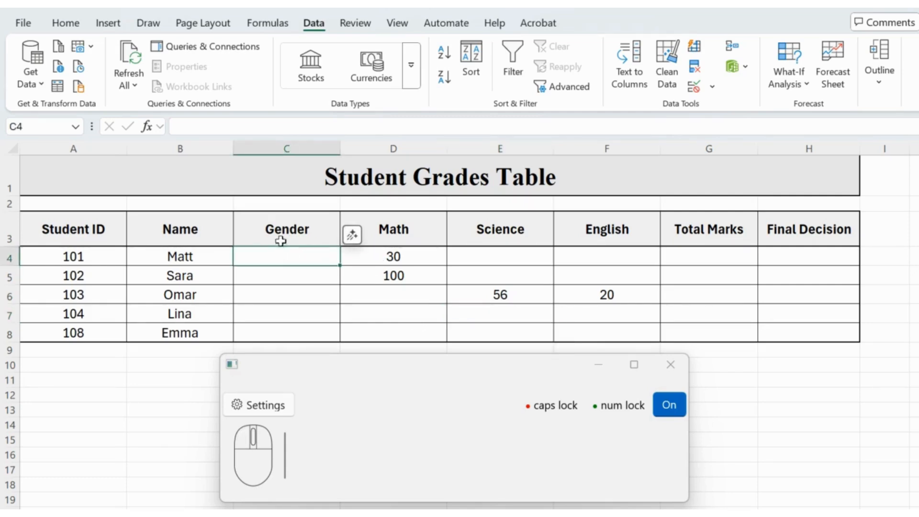
pyautogui.click(294, 254)
pyautogui.moveTo(294, 254); pyautogui.dragTo(297, 331)
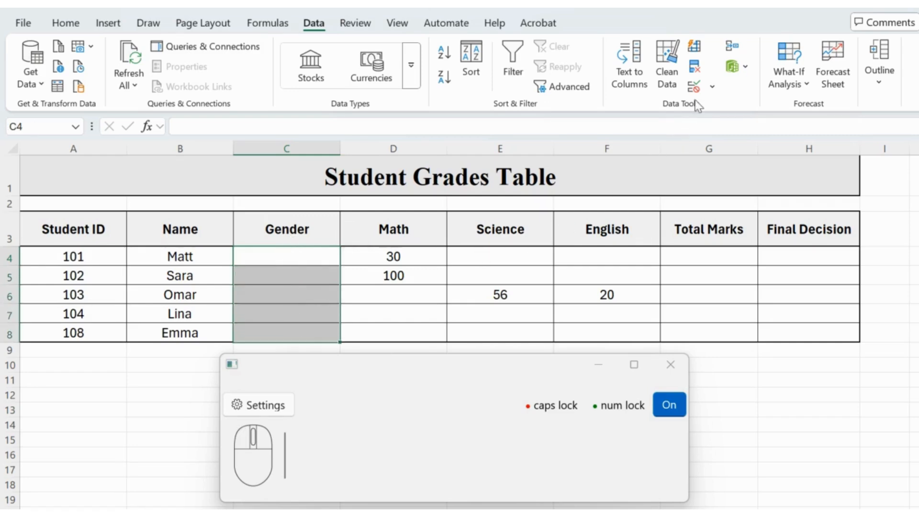
pyautogui.click(694, 87)
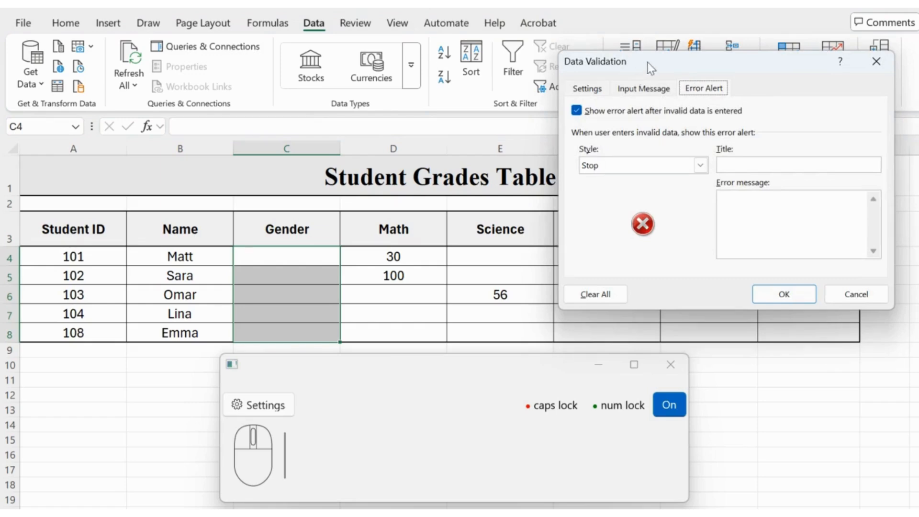
pyautogui.moveTo(647, 62); pyautogui.dragTo(578, 69)
pyautogui.click(540, 91)
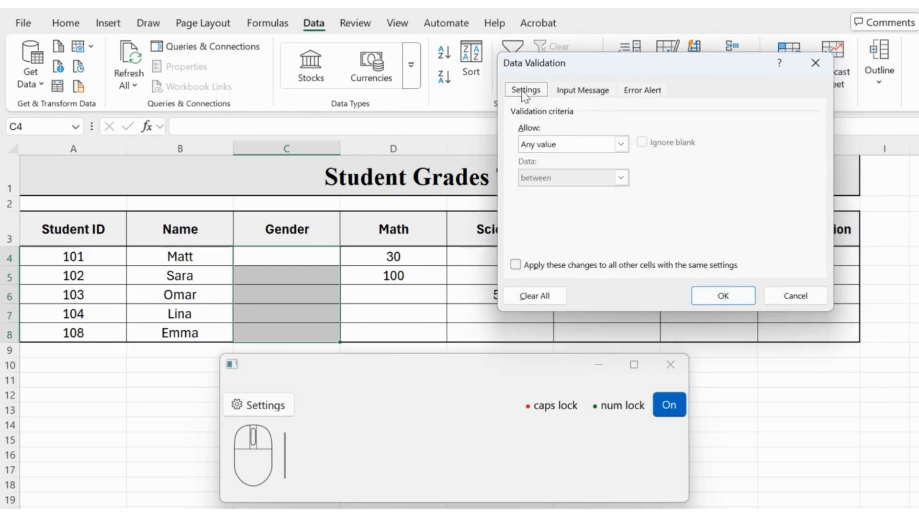
pyautogui.click(595, 146)
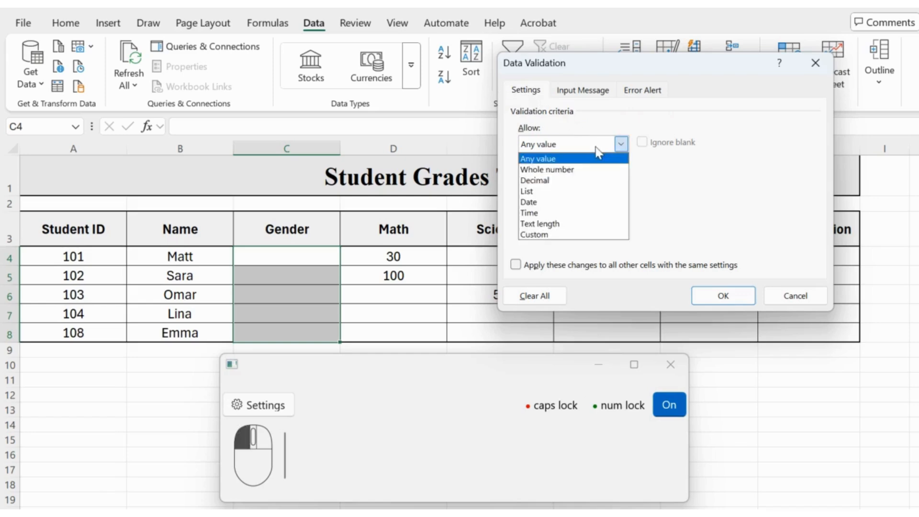
pyautogui.click(543, 191)
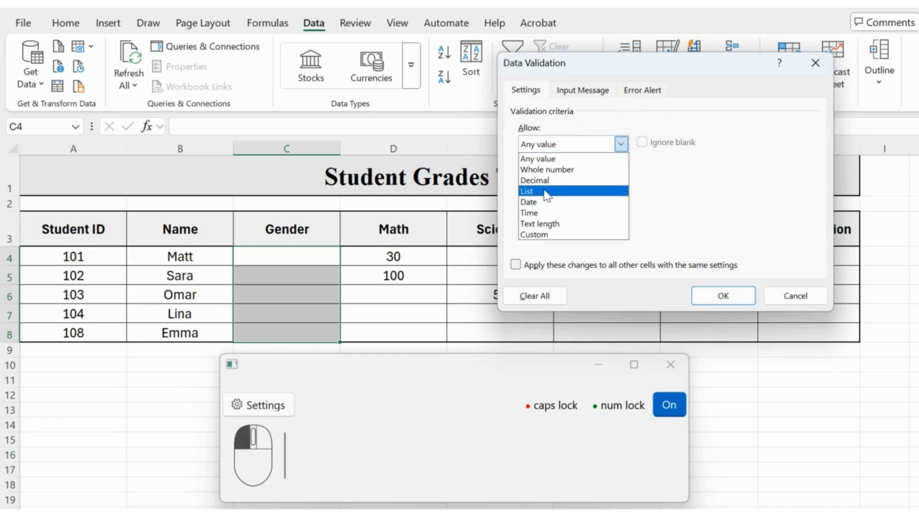
# Step: Set the list source to "Male,Female" and apply the validation rule to the Gender cells
pyautogui.click(545, 211)
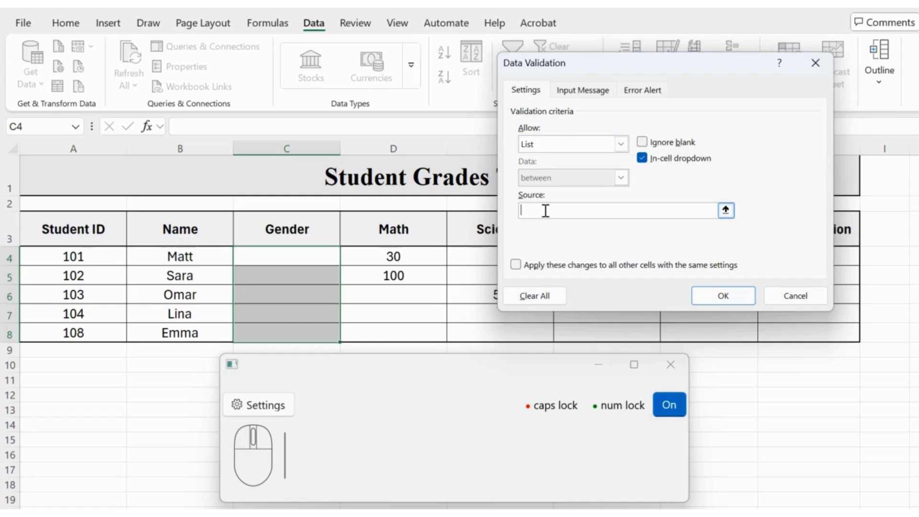
pyautogui.write('Male,Female')
pyautogui.click(697, 286)
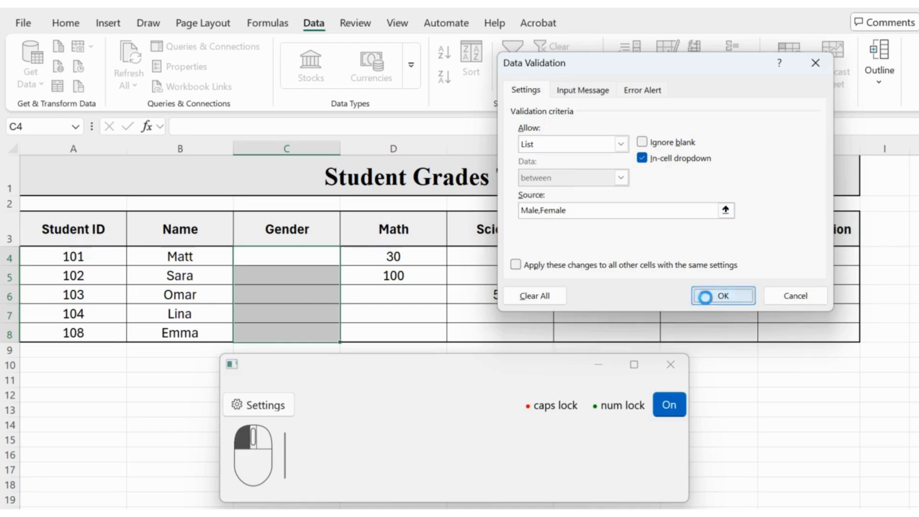
pyautogui.click(700, 293)
# Step: Choose Male for Gender cell C4 and Female for C5 from the in-cell lists, and select C6
pyautogui.scroll(-1, 384, 293)
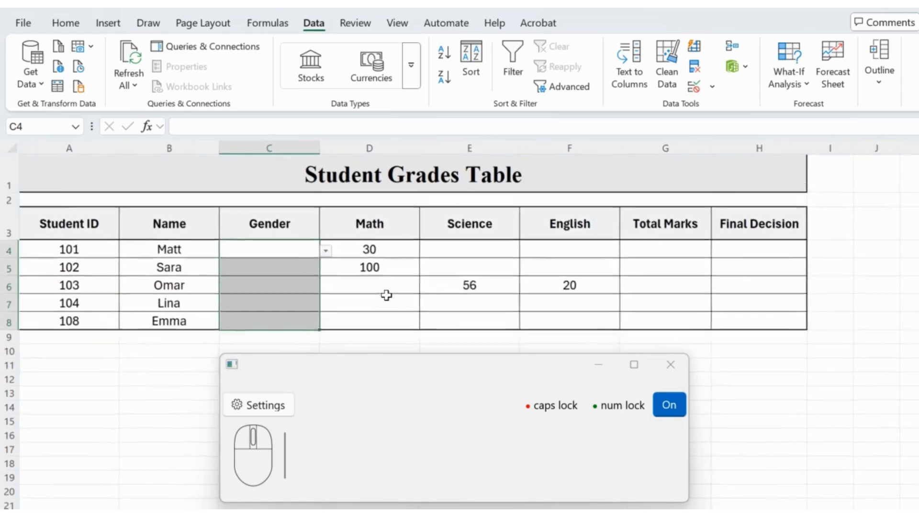
pyautogui.click(277, 262)
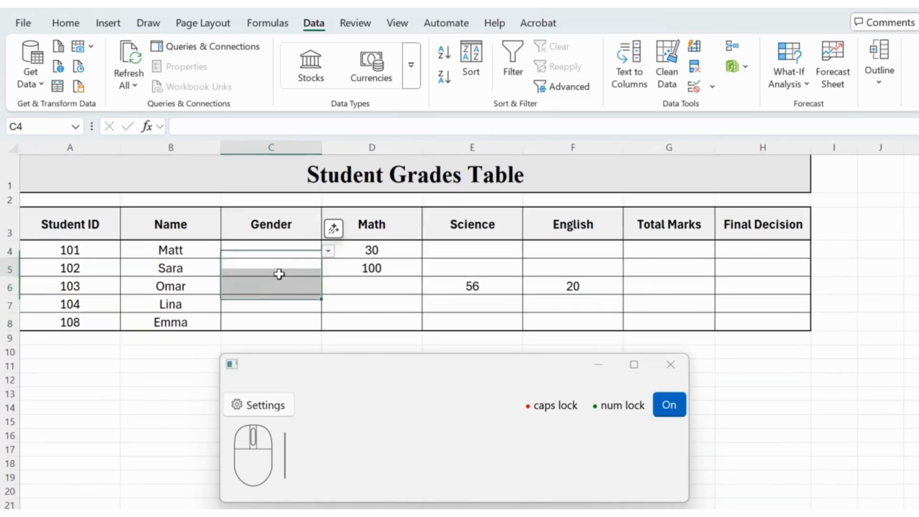
pyautogui.click(296, 248)
pyautogui.click(329, 250)
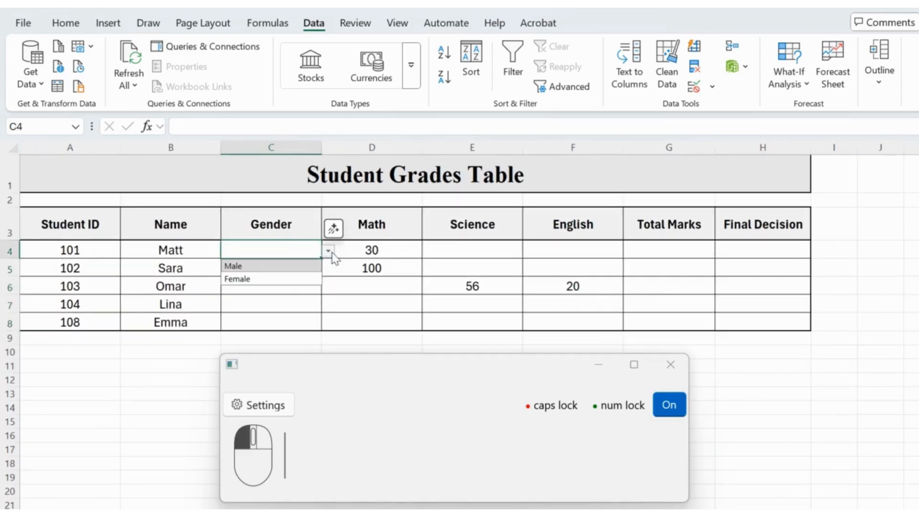
pyautogui.click(293, 267)
pyautogui.click(293, 267)
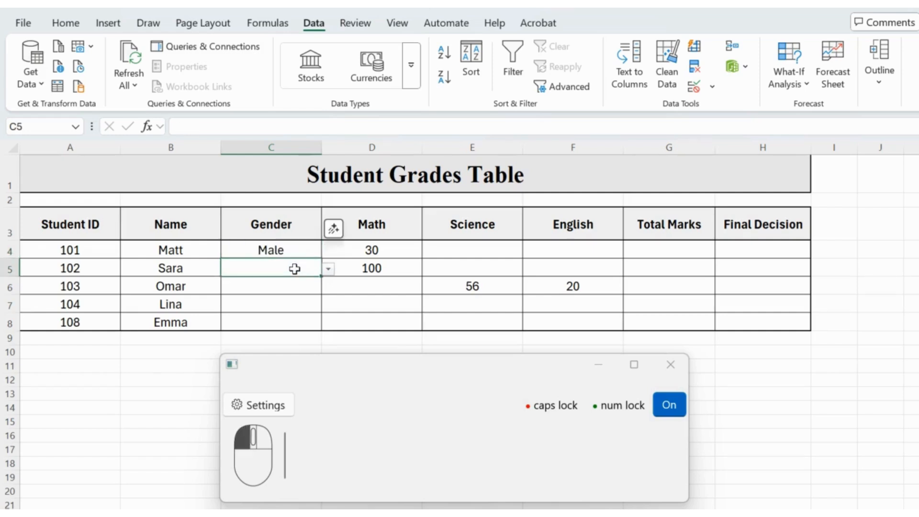
pyautogui.click(328, 272)
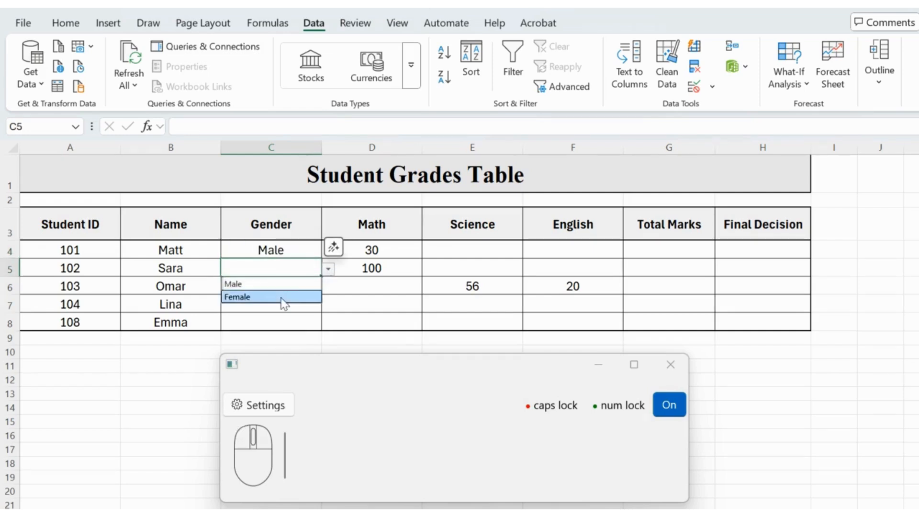
pyautogui.click(282, 298)
pyautogui.click(293, 289)
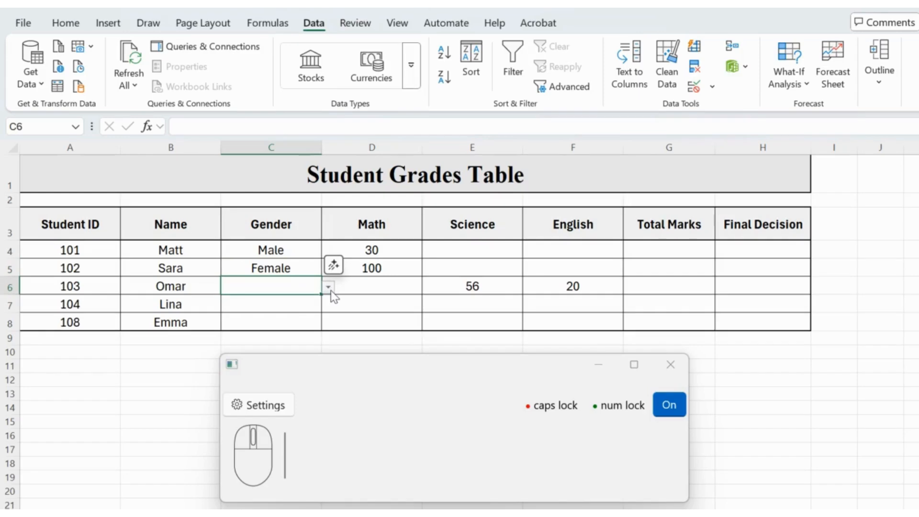
# Step: Choose Male for Gender cell C6 and Female for C7 and C8 from the in-cell lists, and leave the Gender column
pyautogui.click(328, 287)
pyautogui.click(297, 303)
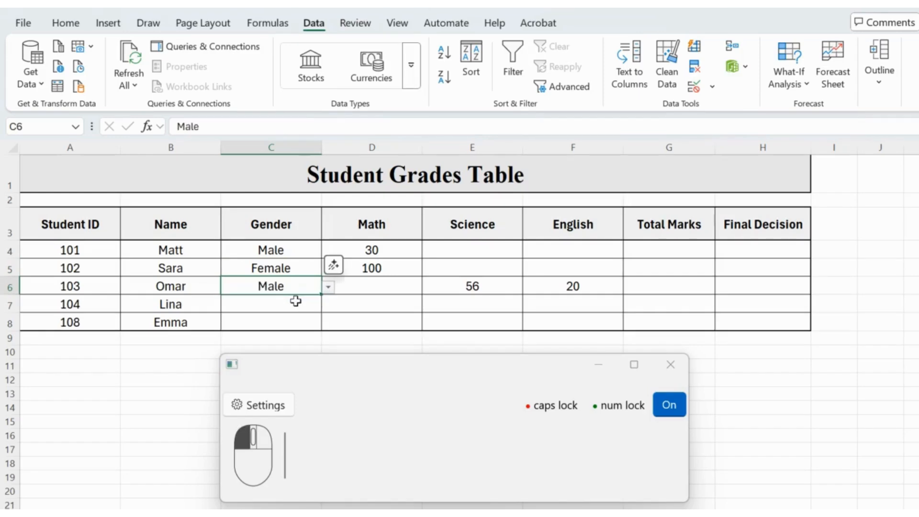
pyautogui.click(273, 304)
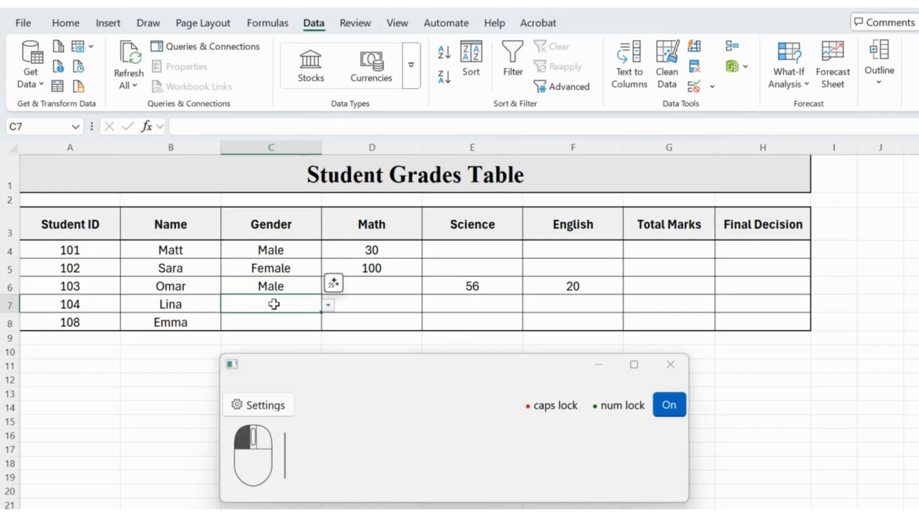
pyautogui.click(328, 305)
pyautogui.click(283, 331)
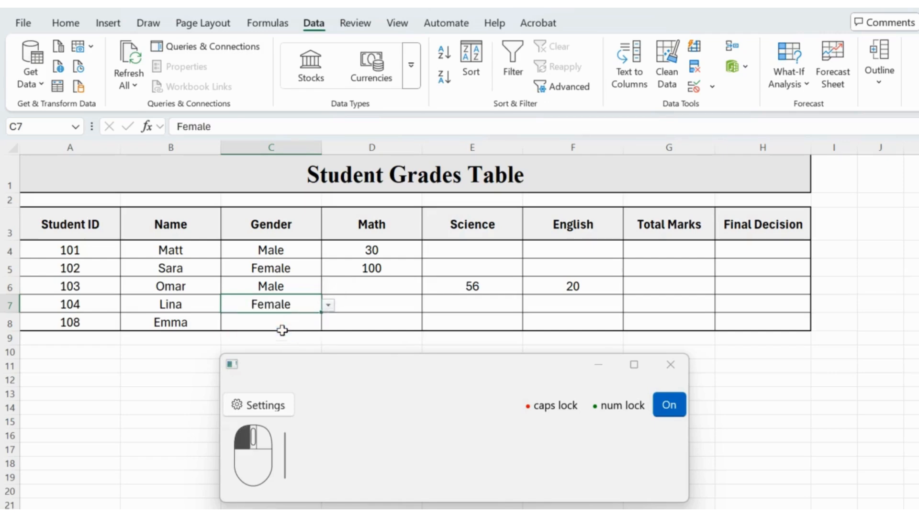
pyautogui.click(274, 319)
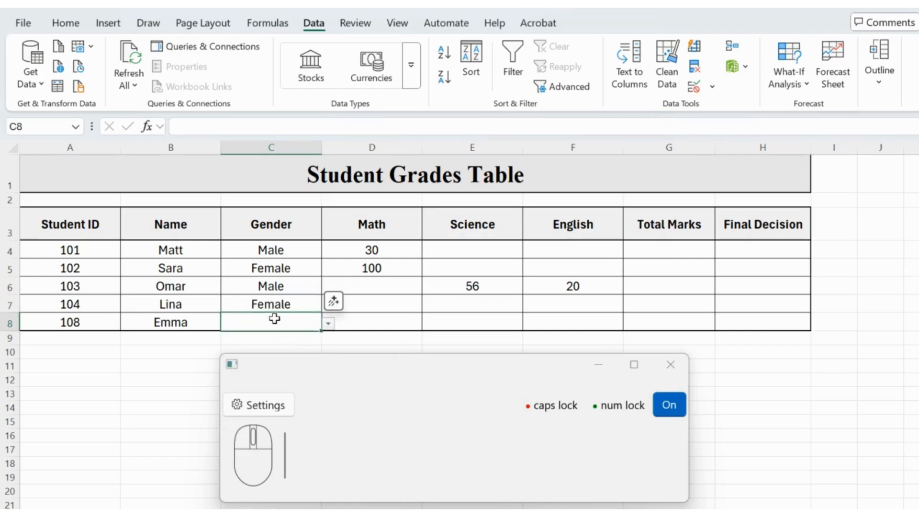
pyautogui.click(328, 325)
pyautogui.click(293, 352)
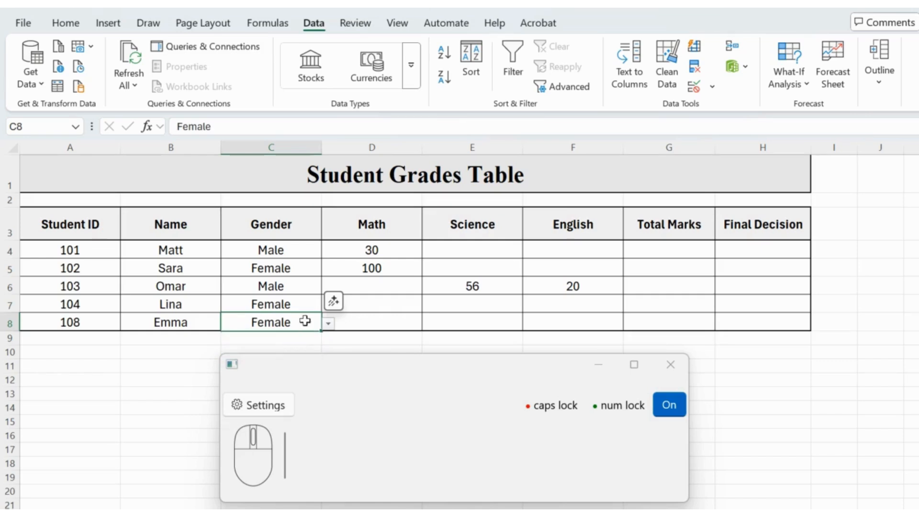
pyautogui.click(395, 310)
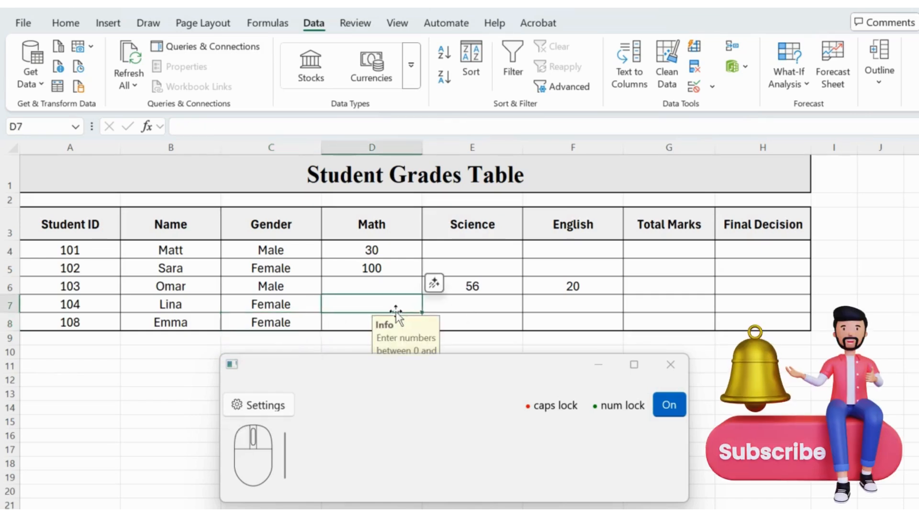
pyautogui.click(185, 411)
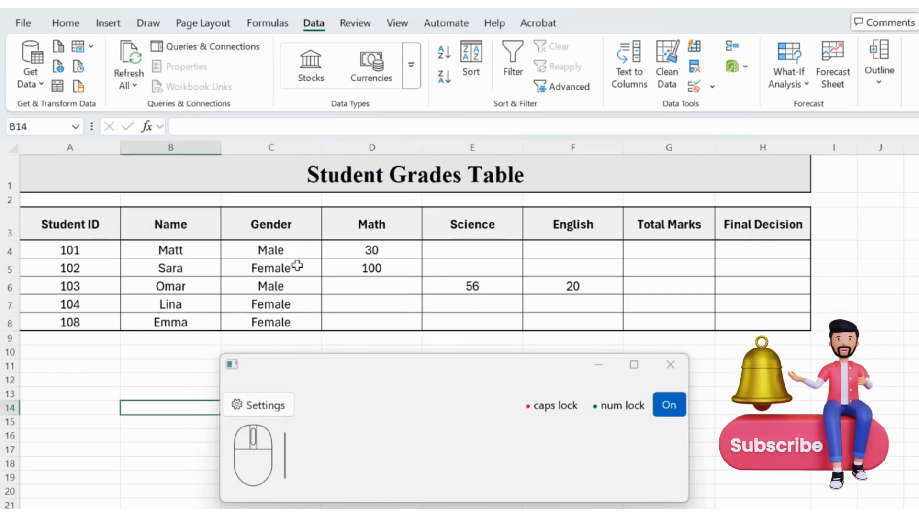